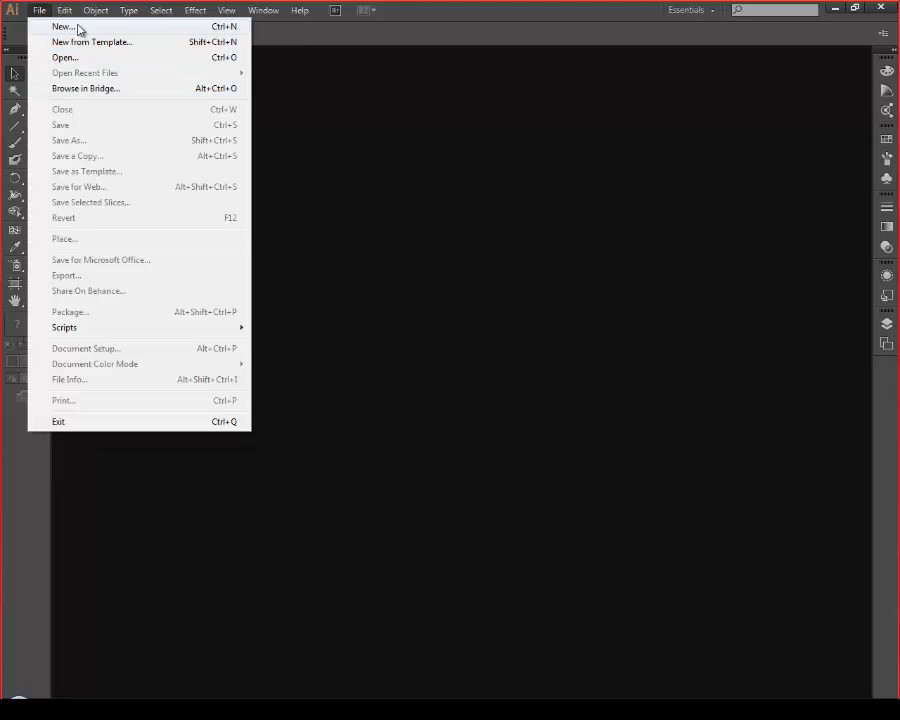
Start a new document with width 8.5 in and height 11 in (Letter) and confirm it
{"action": "left_click", "coordinate": [66, 27]}
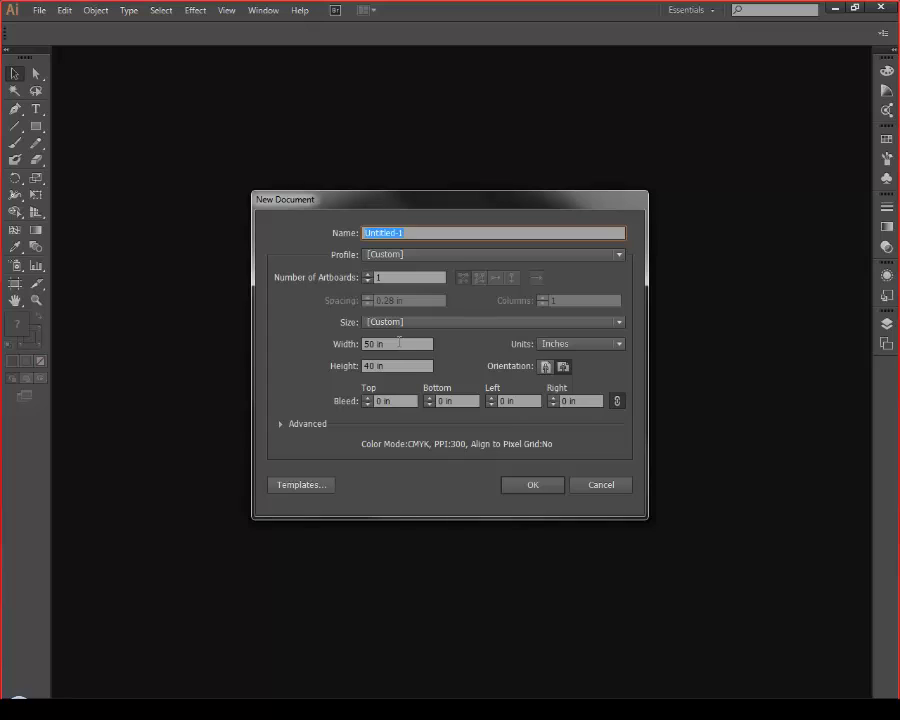
{"action": "double_click", "coordinate": [369, 343]}
{"action": "type", "text": "8"}
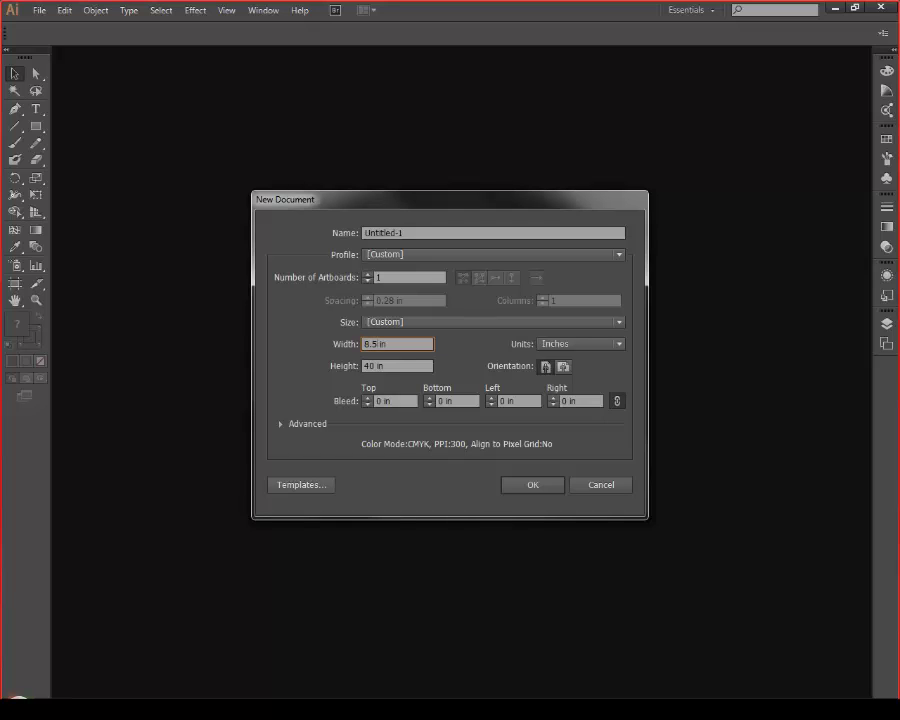
{"action": "type", "text": ".5"}
{"action": "left_click", "coordinate": [371, 365]}
{"action": "type", "text": "11"}
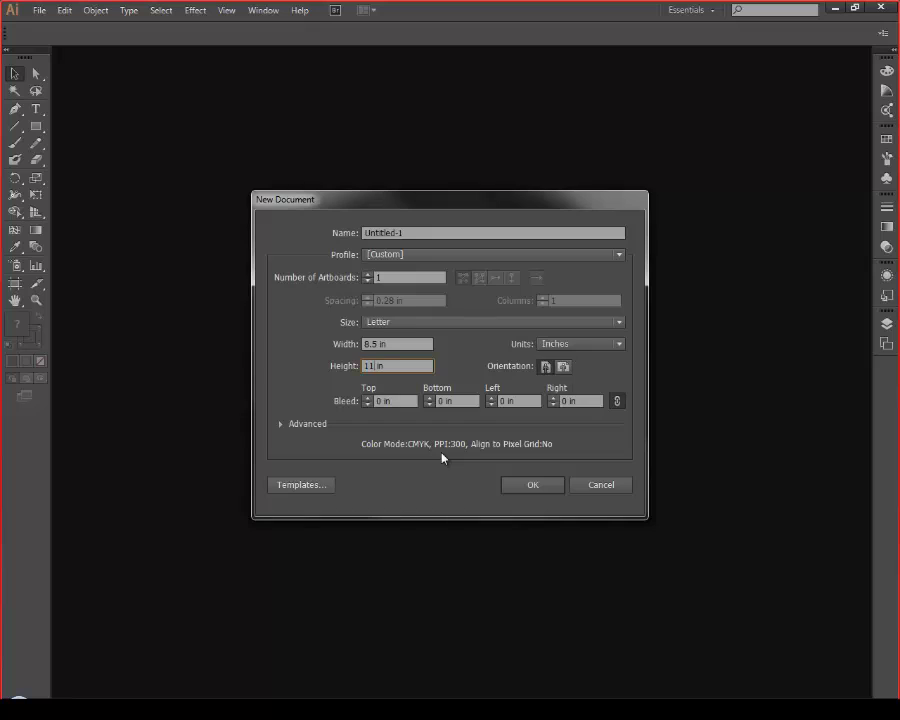
{"action": "key", "text": "Return"}
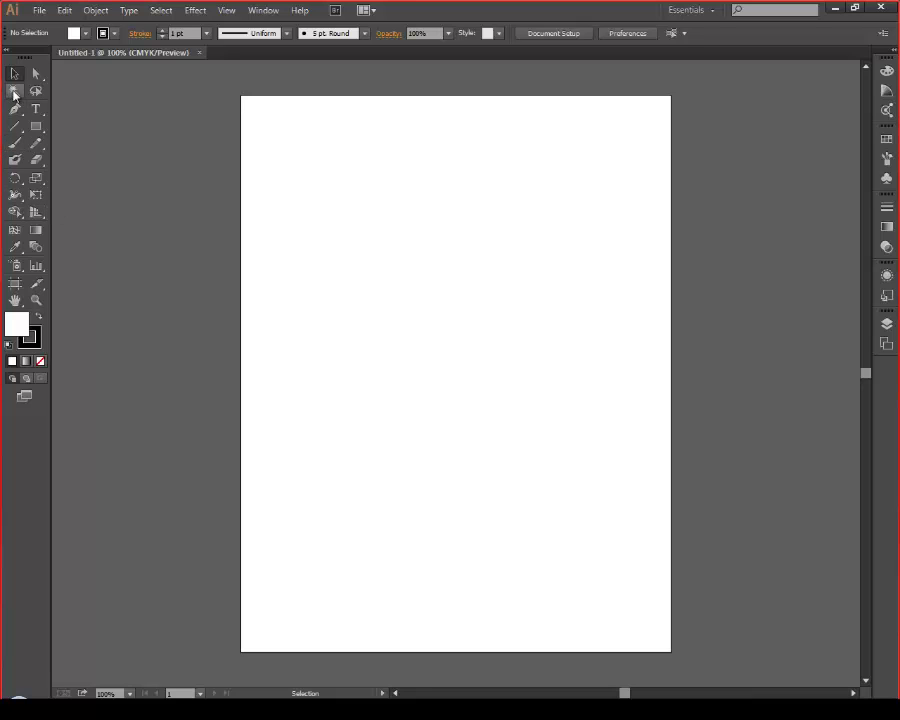
Tear off the shape tools flyout into its own floating panel
{"action": "left_click", "coordinate": [36, 126]}
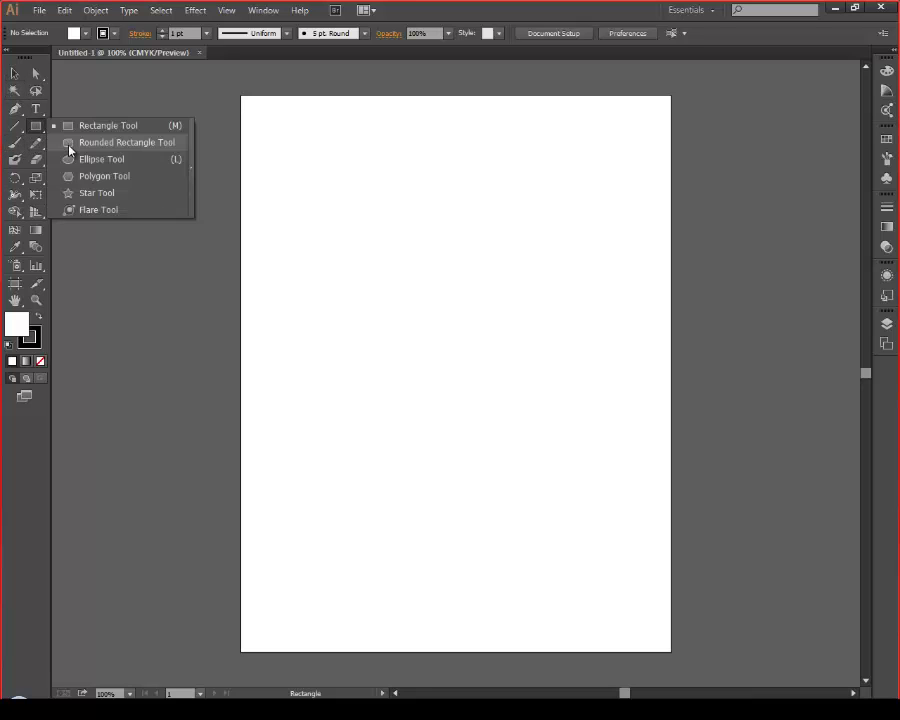
{"action": "left_click", "coordinate": [193, 175]}
{"action": "left_click_drag", "start_coordinate": [91, 143], "coordinate": [99, 72]}
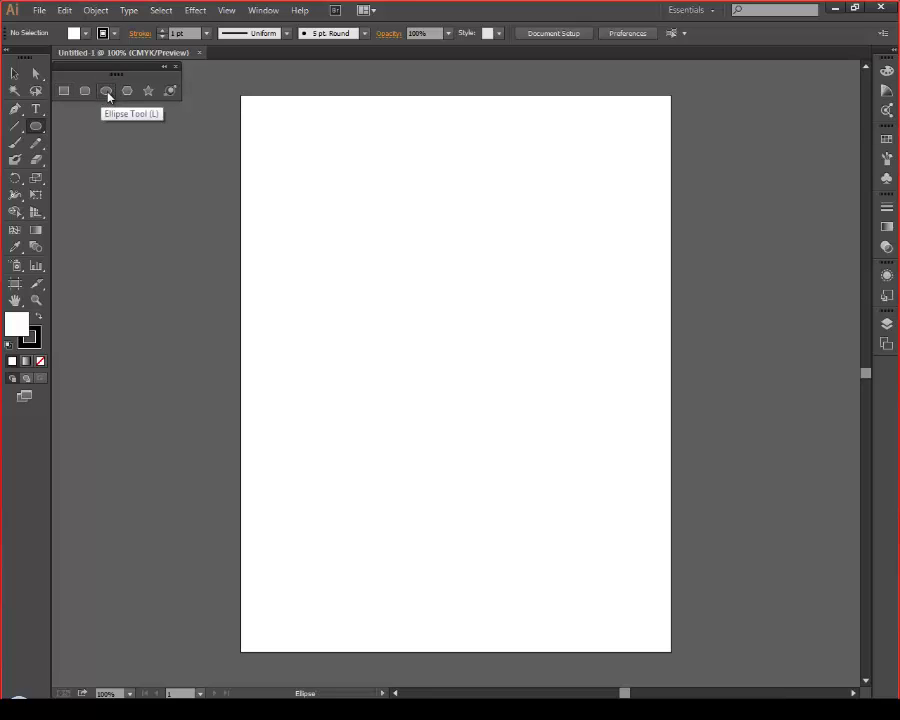
Draw a circle on the artboard with the Ellipse tool
{"action": "left_click", "coordinate": [107, 93]}
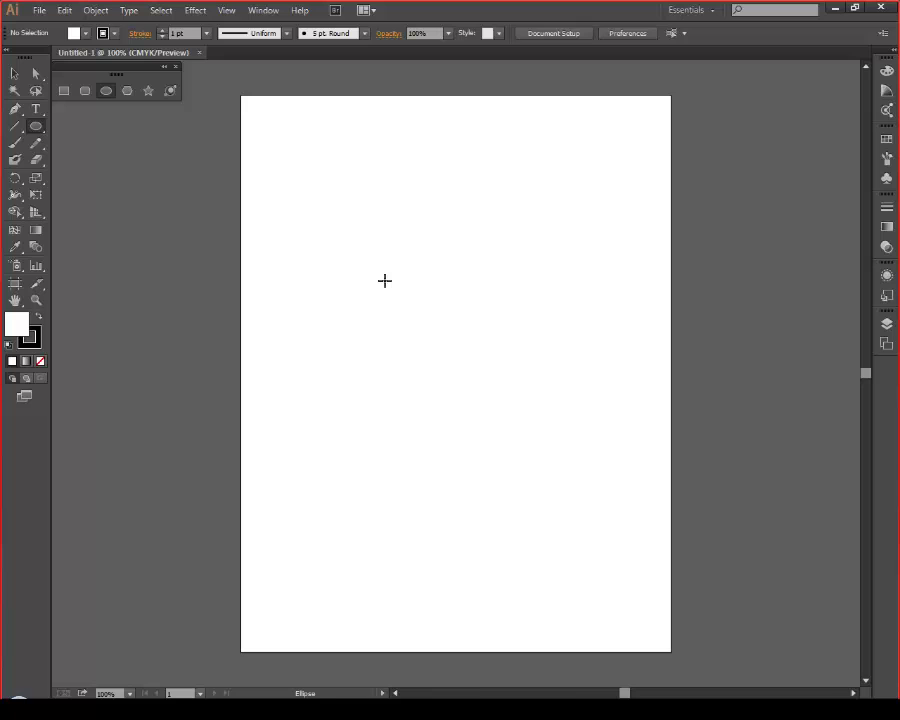
{"action": "left_click_drag", "start_coordinate": [378, 251], "coordinate": [440, 324]}
{"action": "mouse_move", "coordinate": [413, 286]}
{"action": "left_mouse_down"}
{"action": "mouse_move", "coordinate": [566, 424]}
{"action": "mouse_move", "coordinate": [550, 422]}
{"action": "left_mouse_up"}
{"action": "left_click_drag", "start_coordinate": [403, 418], "coordinate": [600, 475]}
Alt-drag a copy of the circle up and to the right so the two overlap
{"action": "left_click", "coordinate": [15, 73]}
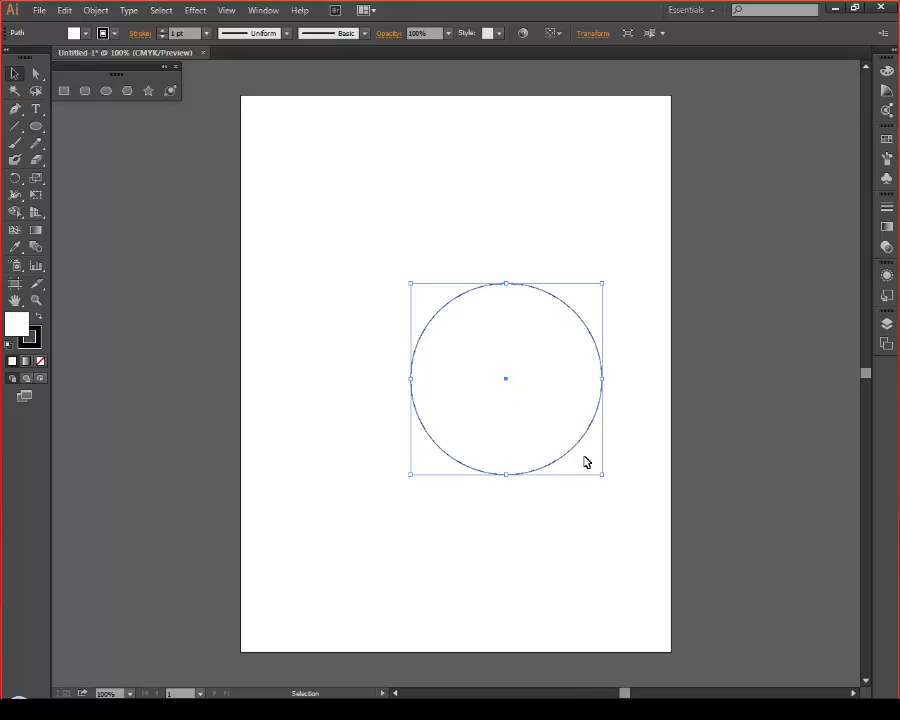
{"action": "key", "text": "a"}
{"action": "key", "text": "v"}
{"action": "left_click_drag", "start_coordinate": [505, 378], "coordinate": [529, 366]}
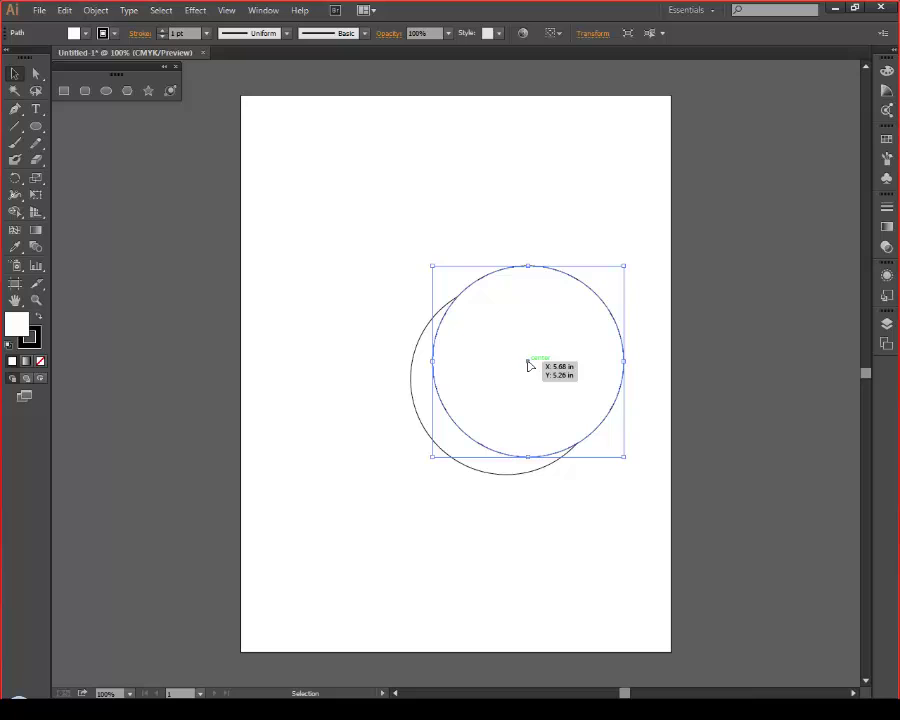
Fill the lower circle green from the Color panel spectrum
{"action": "left_click", "coordinate": [352, 336]}
{"action": "left_click", "coordinate": [440, 455]}
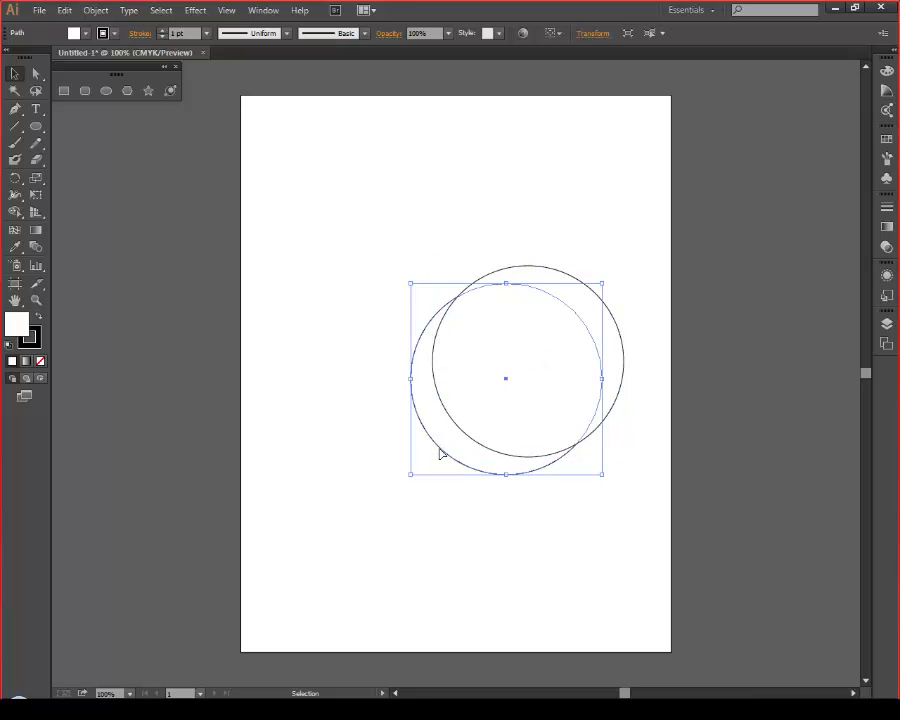
{"action": "left_click", "coordinate": [886, 71]}
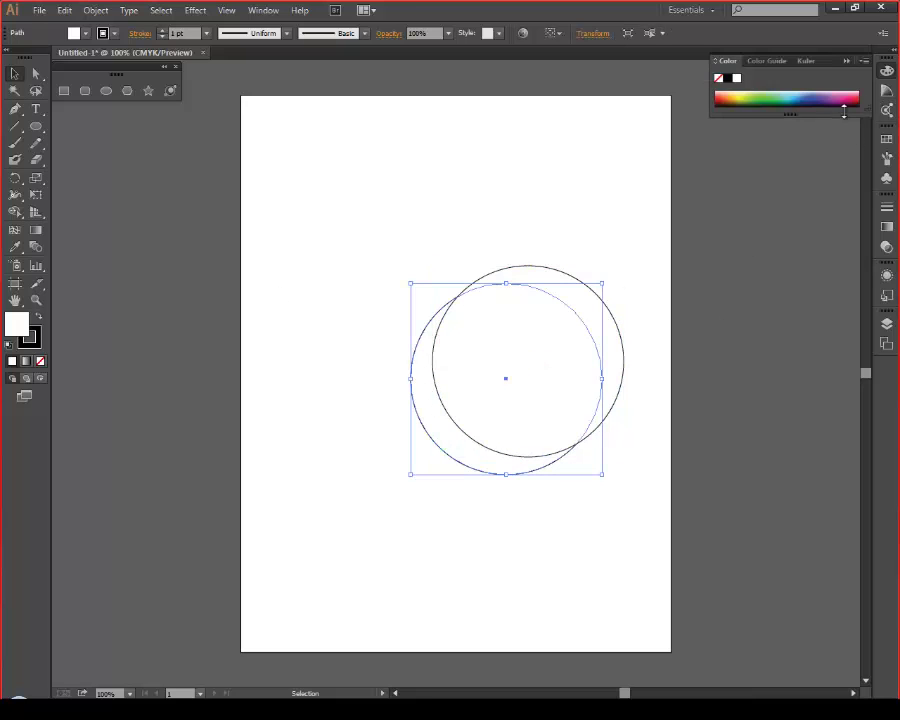
{"action": "left_click", "coordinate": [760, 96]}
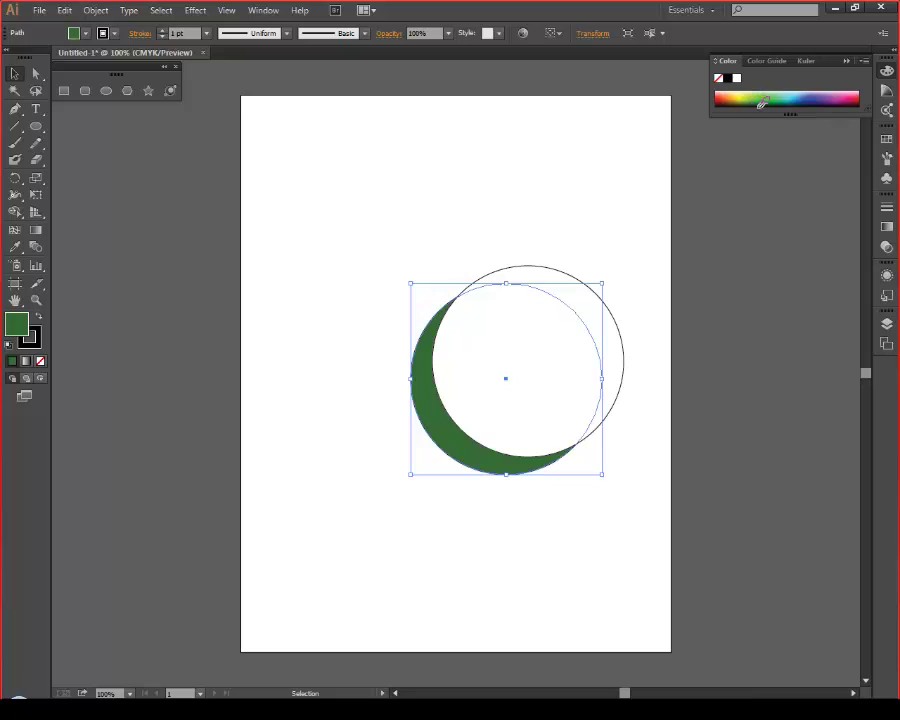
Divide the green circle with the upper circle using Divide Objects Below, then delete the inner piece
{"action": "left_click", "coordinate": [434, 142]}
{"action": "left_click", "coordinate": [521, 361]}
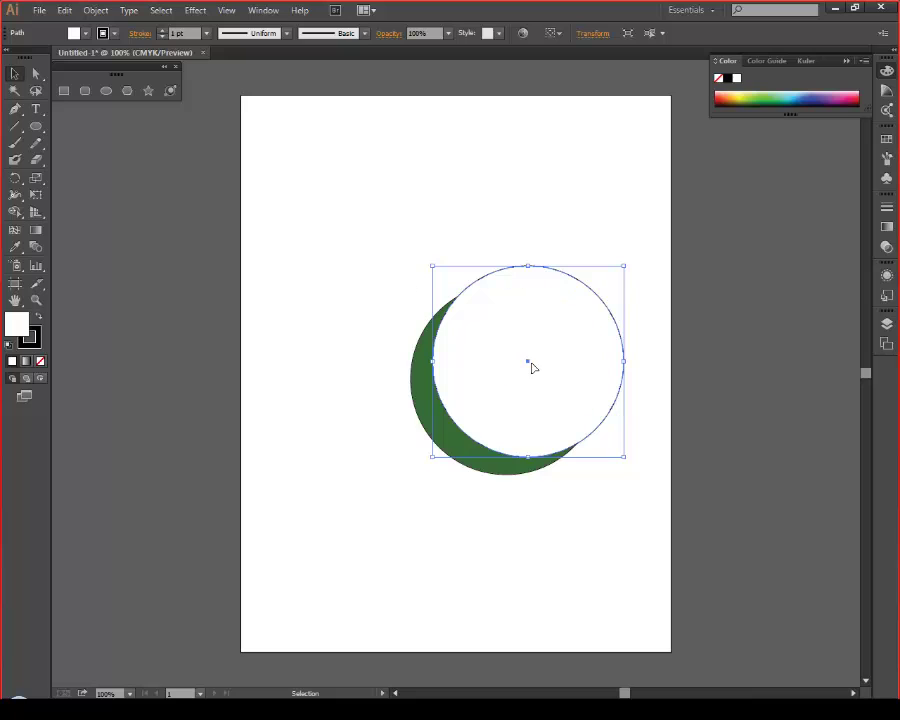
{"action": "left_click", "coordinate": [99, 12]}
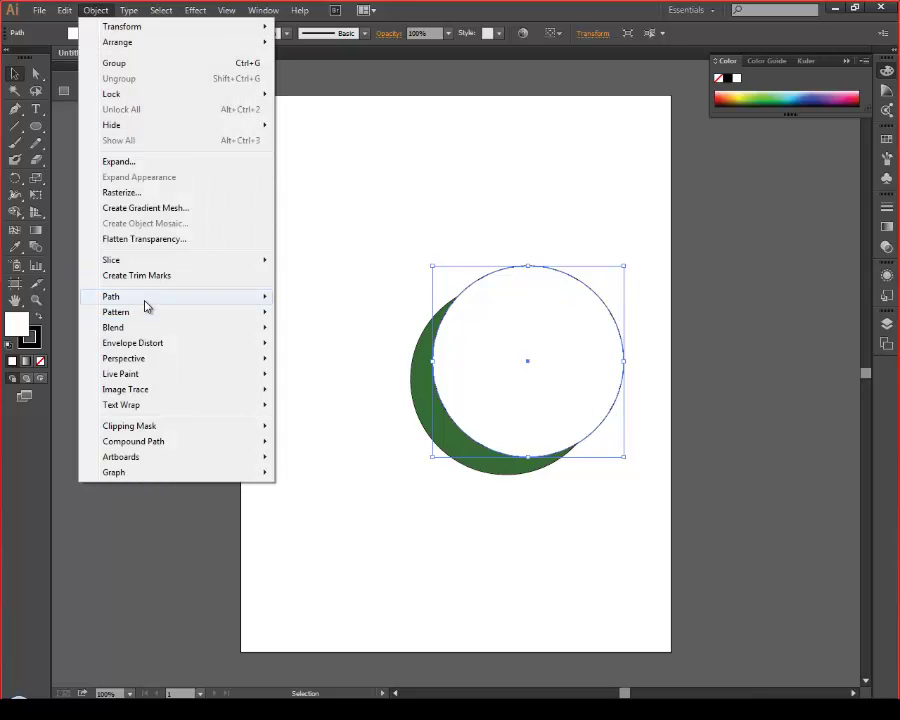
{"action": "mouse_move", "coordinate": [145, 300]}
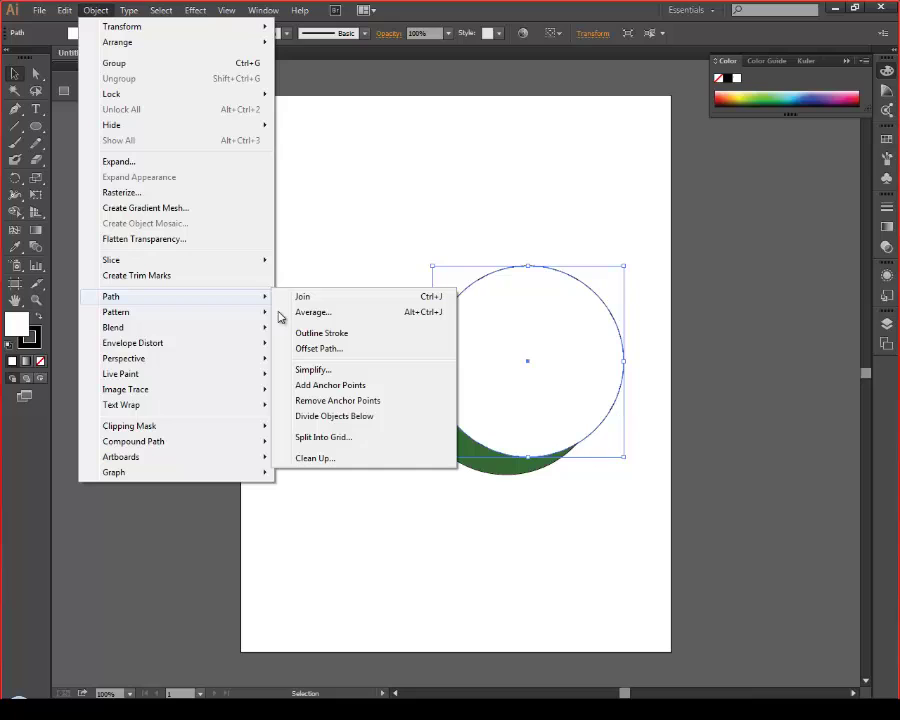
{"action": "left_click", "coordinate": [381, 418]}
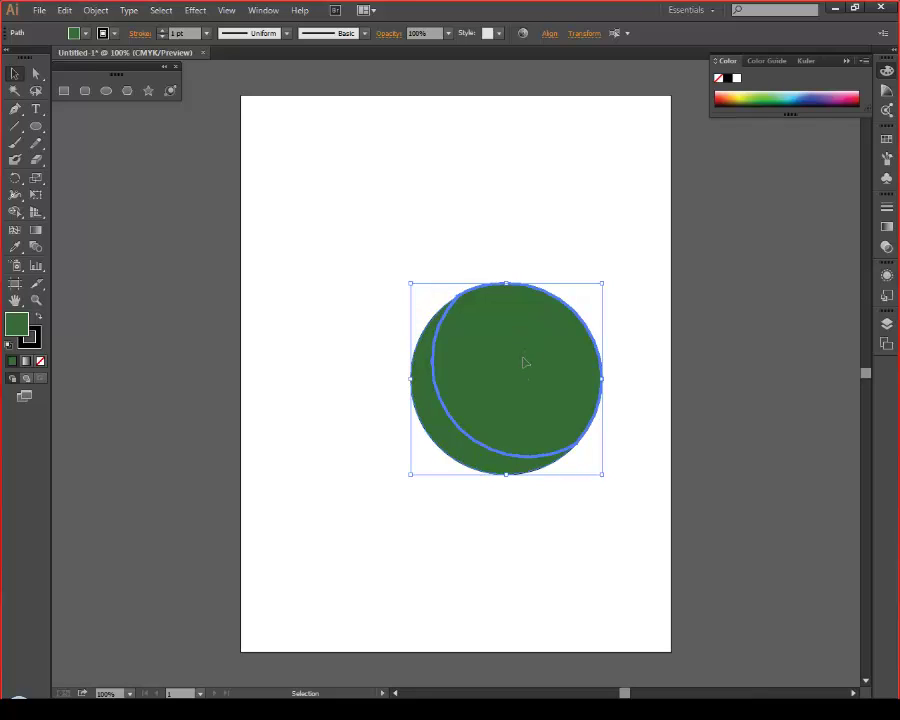
{"action": "left_click_drag", "start_coordinate": [524, 362], "coordinate": [499, 325]}
{"action": "left_click", "coordinate": [494, 170]}
{"action": "left_click", "coordinate": [502, 347]}
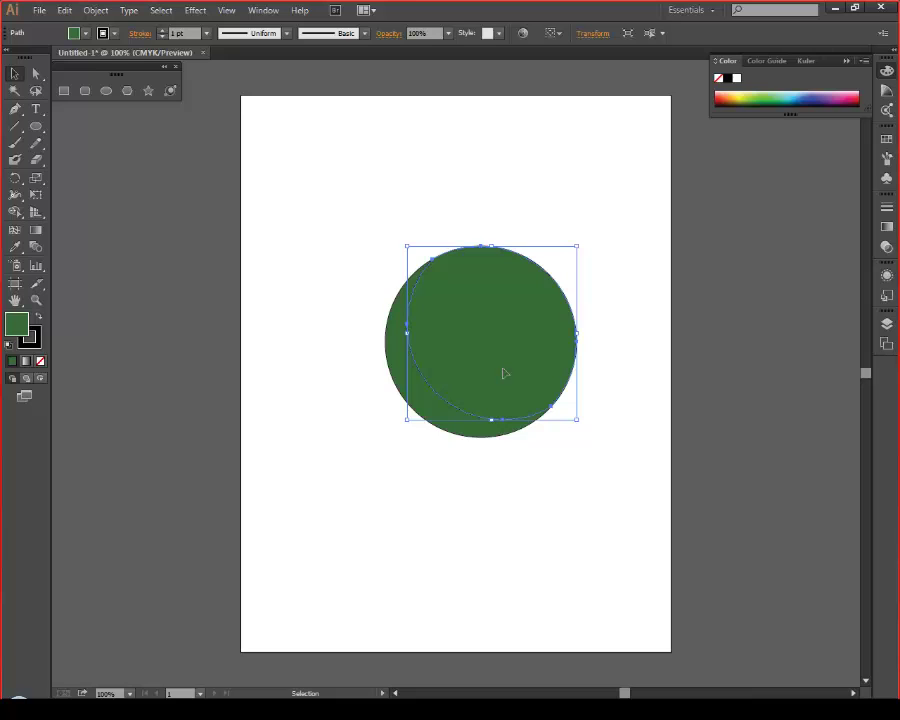
{"action": "key", "text": "Delete"}
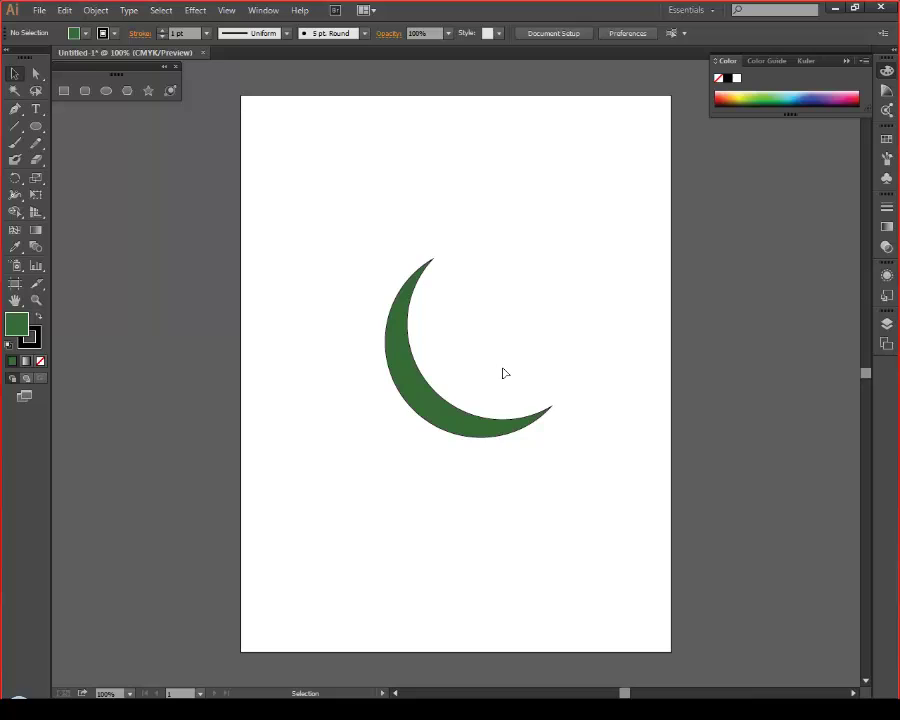
Draw a rectangle over the crescent's top and apply Divide Objects Below
{"action": "left_click", "coordinate": [63, 90]}
{"action": "left_click", "coordinate": [83, 92]}
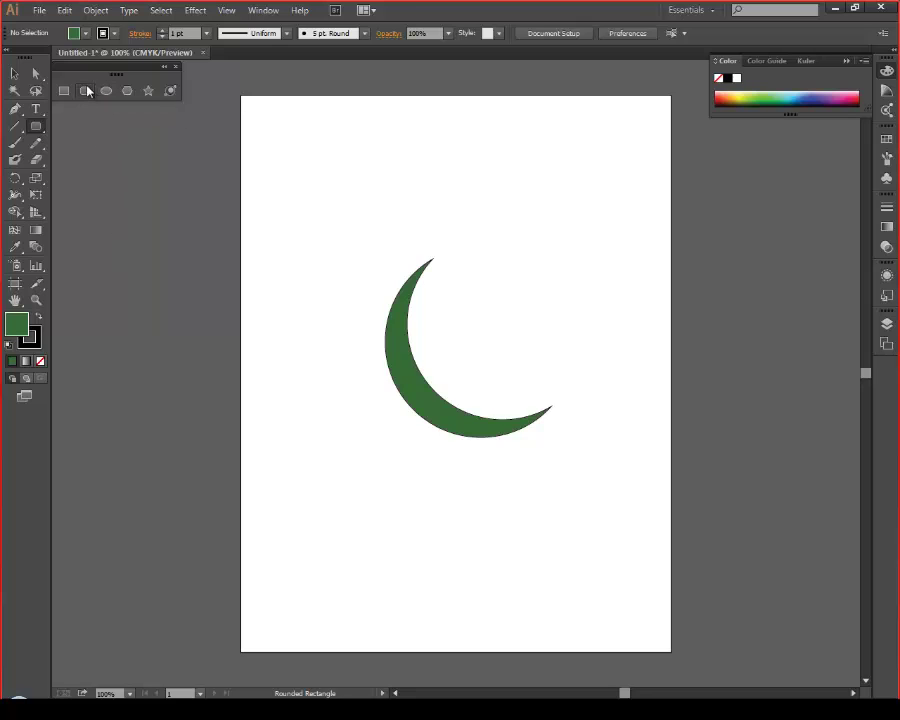
{"action": "left_click", "coordinate": [64, 91]}
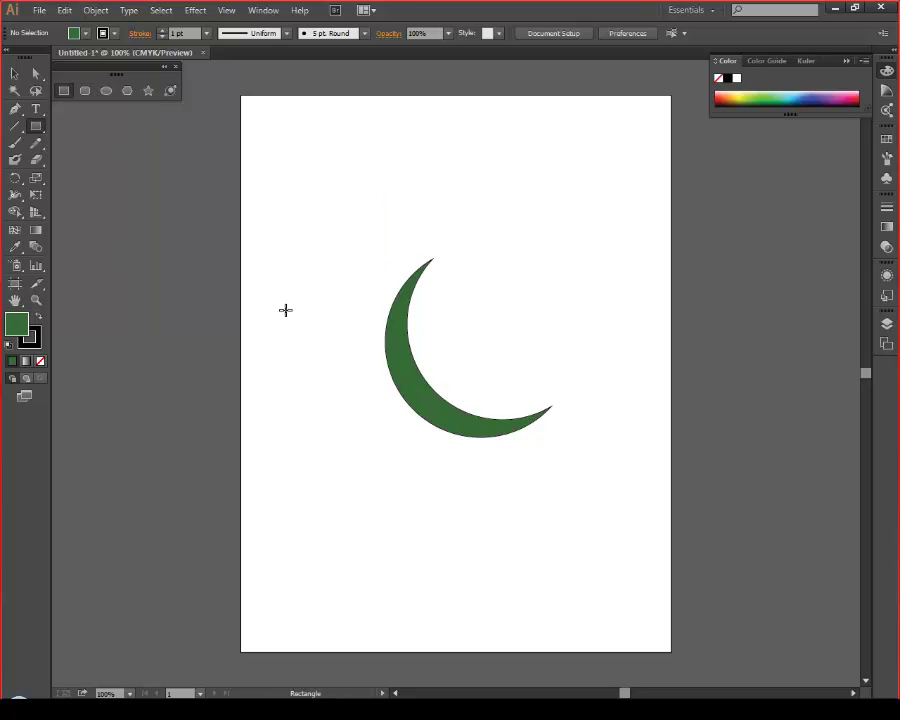
{"action": "left_click_drag", "start_coordinate": [274, 241], "coordinate": [614, 361]}
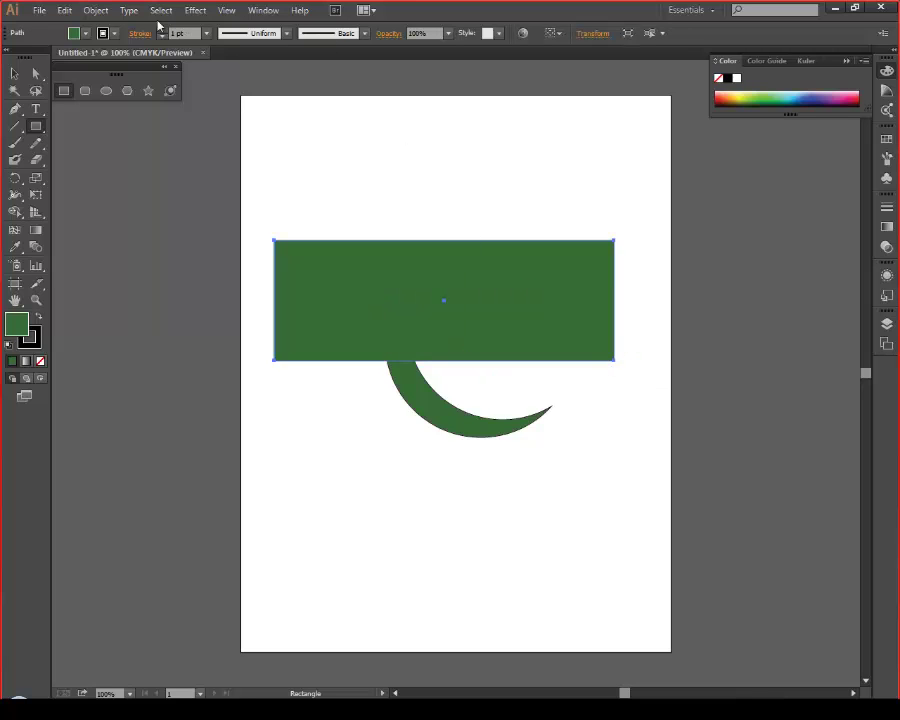
{"action": "left_click", "coordinate": [96, 10]}
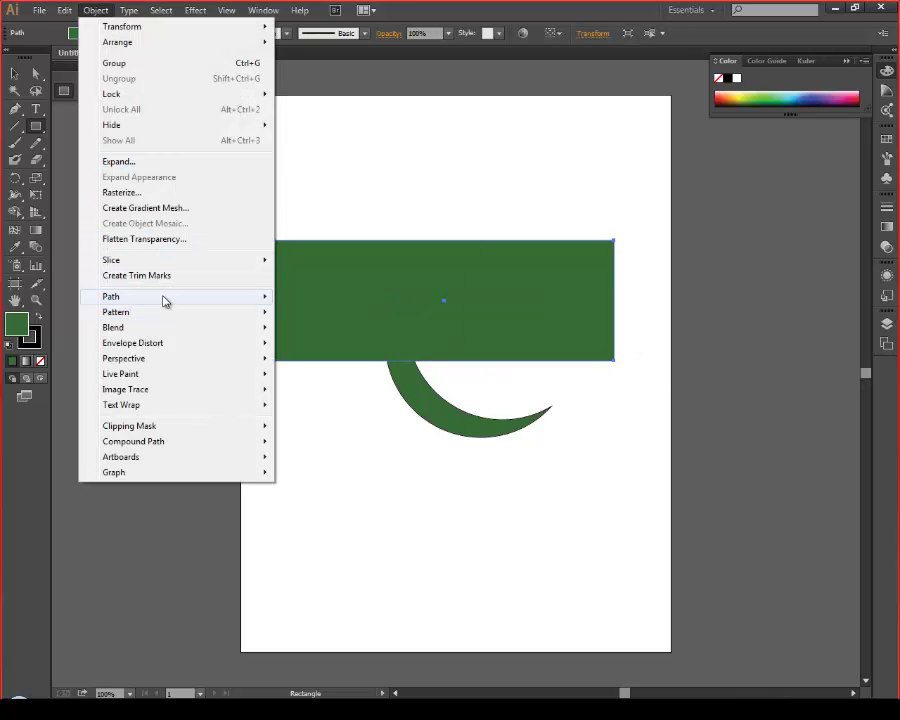
{"action": "mouse_move", "coordinate": [165, 299]}
{"action": "left_click", "coordinate": [330, 418]}
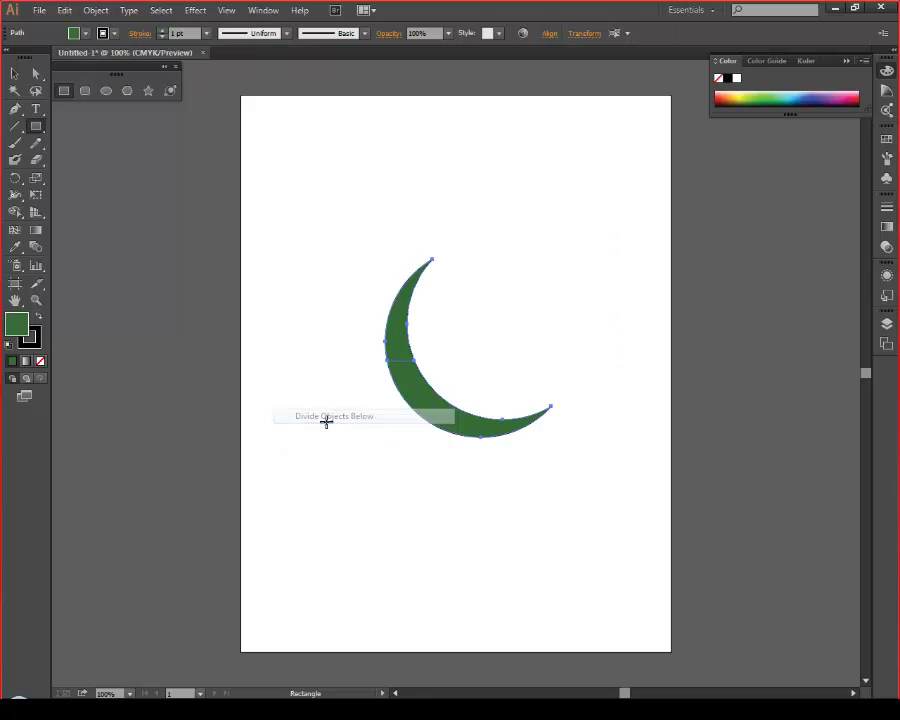
Delete the crescent's upper piece and move the remaining arc up the page
{"action": "left_click", "coordinate": [14, 73]}
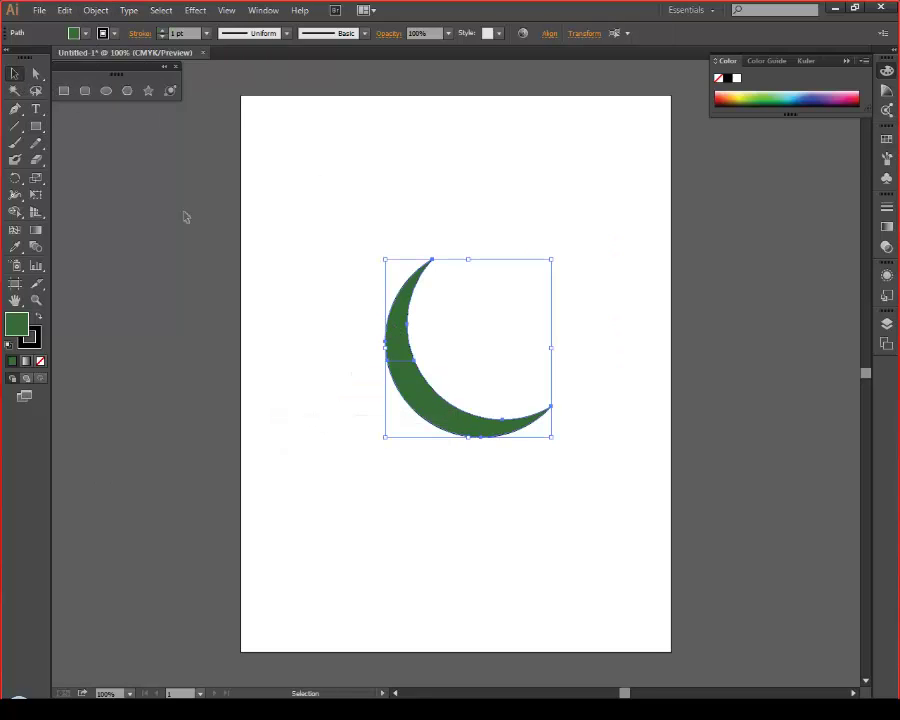
{"action": "left_click", "coordinate": [348, 167]}
{"action": "left_click_drag", "start_coordinate": [418, 351], "coordinate": [362, 268]}
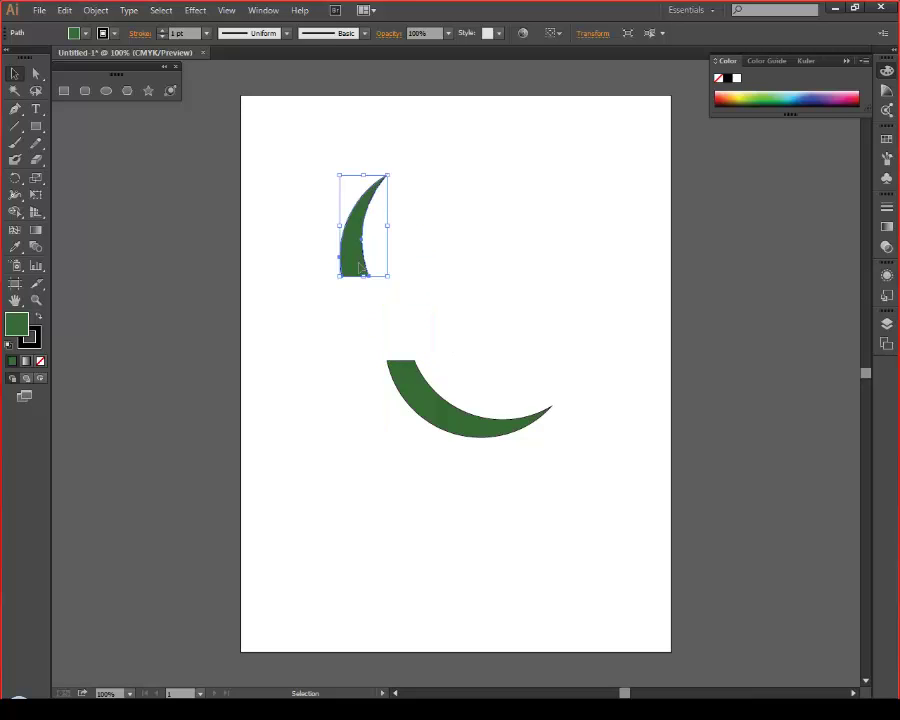
{"action": "key", "text": "Delete"}
{"action": "left_click_drag", "start_coordinate": [424, 400], "coordinate": [395, 310]}
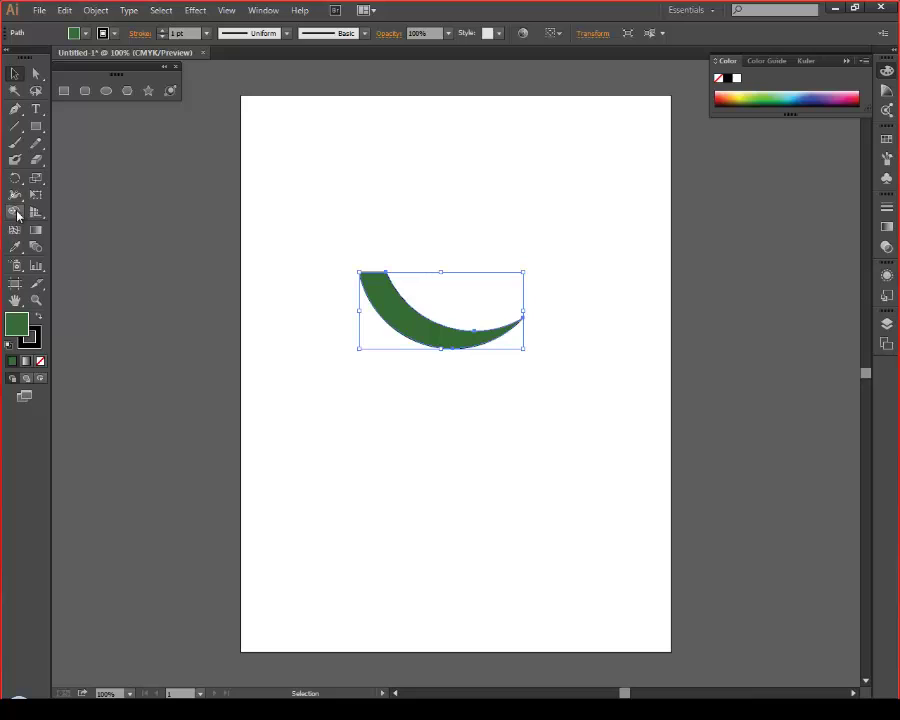
Rotate the arc slightly around its pivot
{"action": "left_click", "coordinate": [15, 180]}
{"action": "mouse_move", "coordinate": [408, 321]}
{"action": "left_mouse_down"}
{"action": "mouse_move", "coordinate": [394, 305]}
{"action": "mouse_move", "coordinate": [383, 311]}
{"action": "mouse_move", "coordinate": [448, 370]}
{"action": "mouse_move", "coordinate": [436, 328]}
{"action": "mouse_move", "coordinate": [424, 327]}
{"action": "left_mouse_up"}
{"action": "left_click", "coordinate": [604, 273]}
Alt-drag three copies of the arc, each slightly further right, then show the Layers panel
{"action": "left_click", "coordinate": [15, 73]}
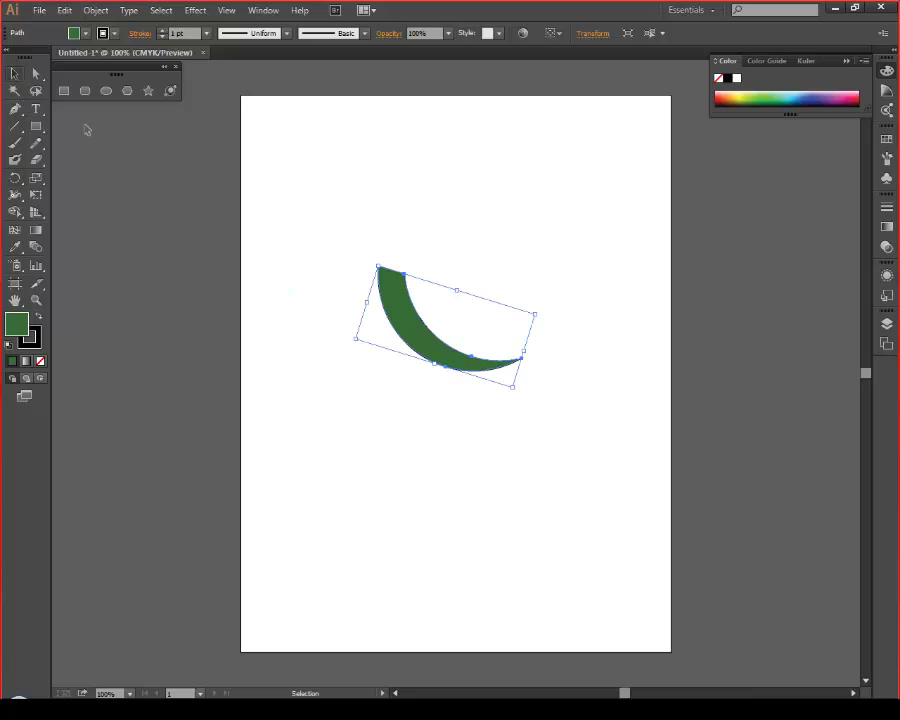
{"action": "key", "text": "a"}
{"action": "key", "text": "v"}
{"action": "left_click_drag", "start_coordinate": [416, 325], "coordinate": [441, 320]}
{"action": "left_click", "coordinate": [633, 352]}
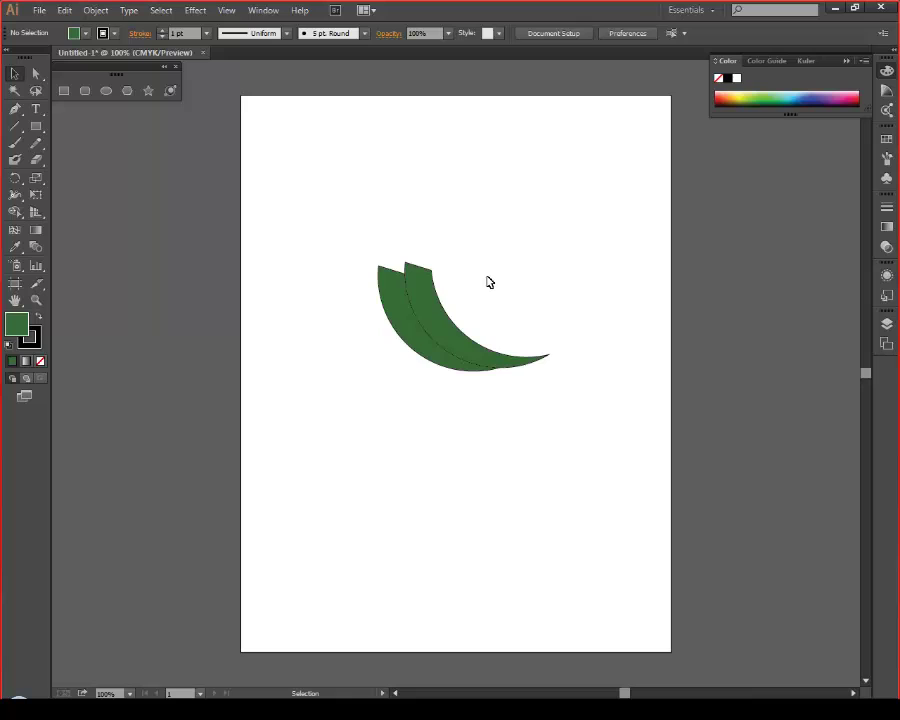
{"action": "left_click", "coordinate": [384, 321]}
{"action": "left_click_drag", "start_coordinate": [432, 316], "coordinate": [455, 308]}
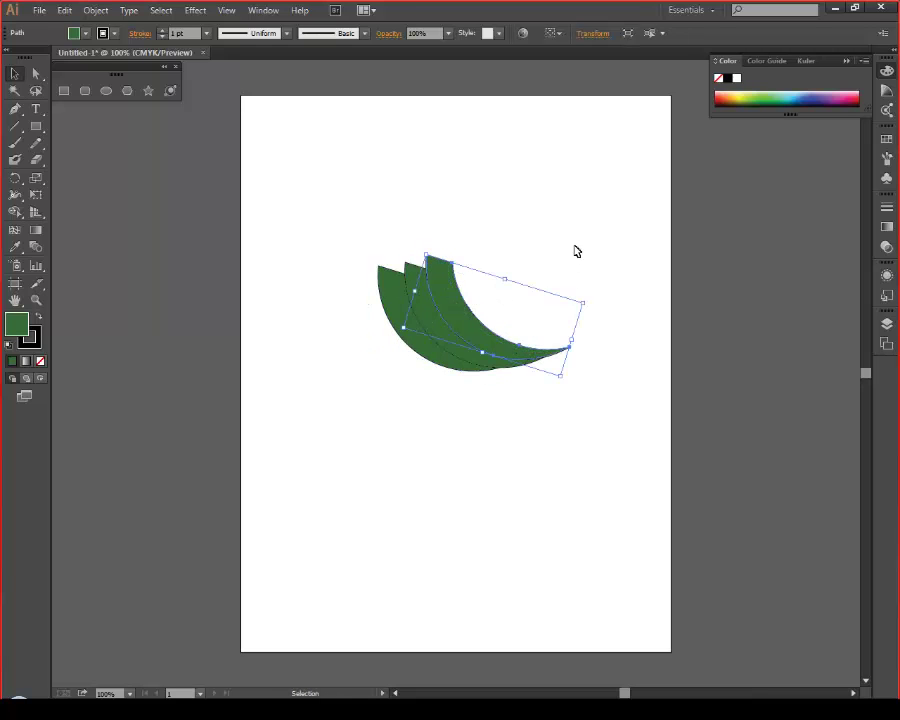
{"action": "left_click", "coordinate": [540, 281]}
{"action": "key", "text": "a"}
{"action": "left_click", "coordinate": [483, 327]}
{"action": "key", "text": "v"}
{"action": "left_click_drag", "start_coordinate": [472, 315], "coordinate": [492, 324]}
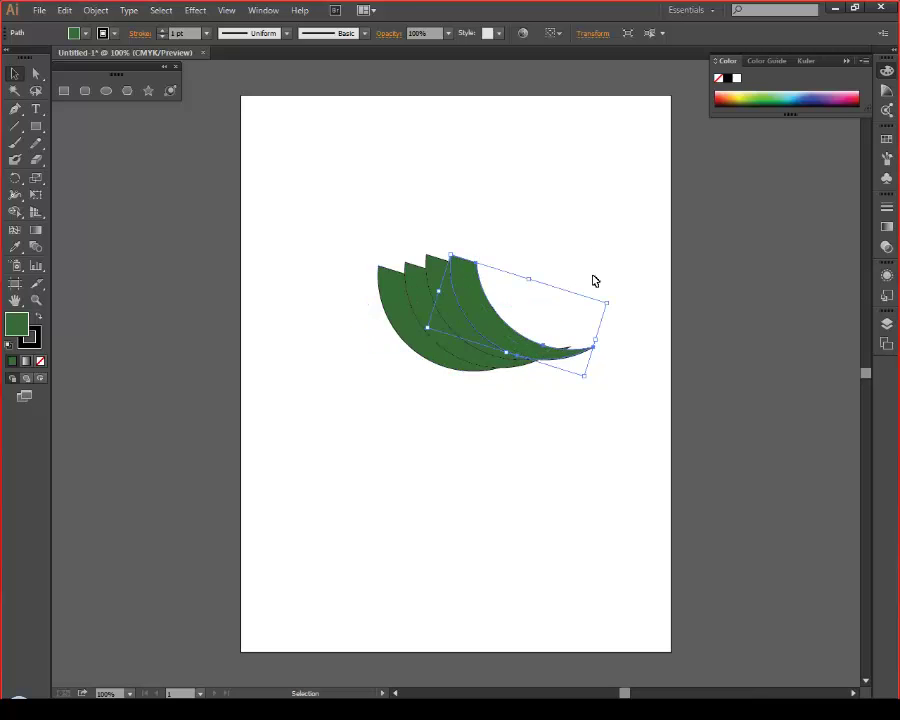
{"action": "left_click", "coordinate": [595, 219]}
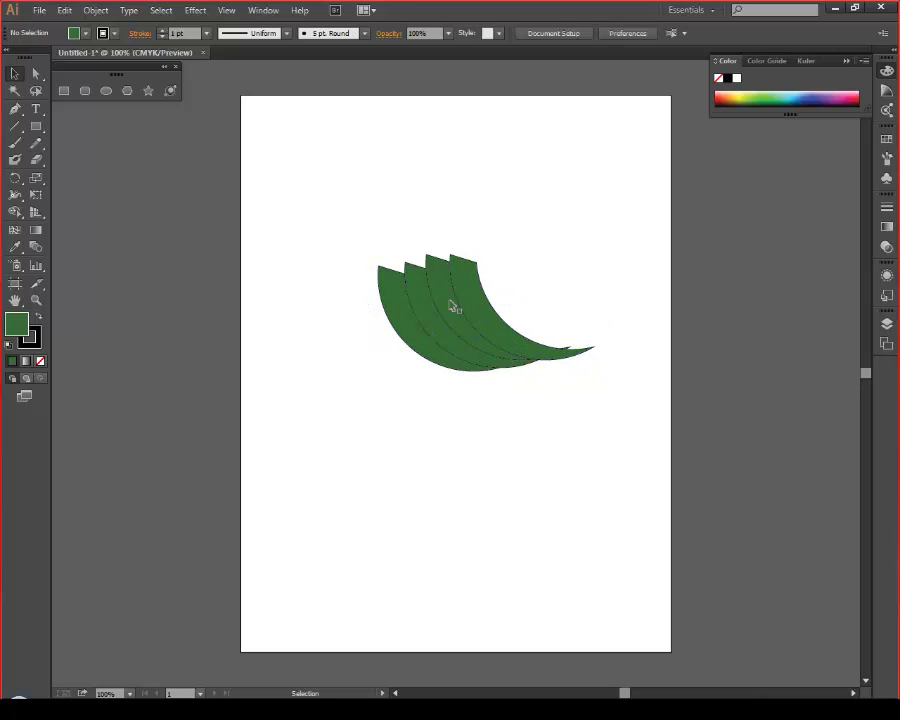
{"action": "left_click", "coordinate": [885, 325]}
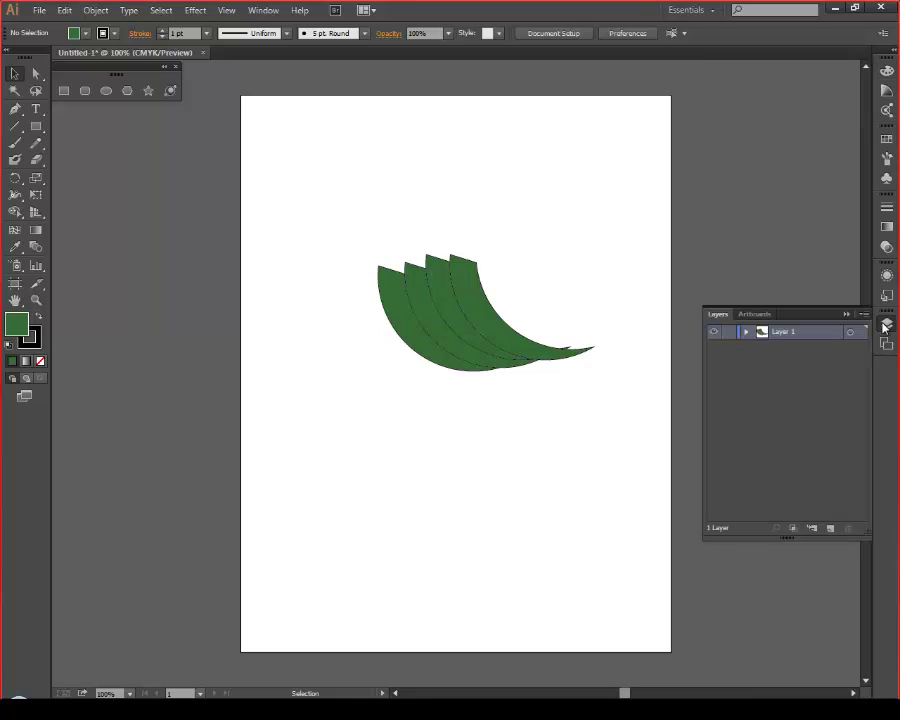
Expand Layer 1 and divide the strips with a rectangle drawn across their tops
{"action": "left_click", "coordinate": [745, 331]}
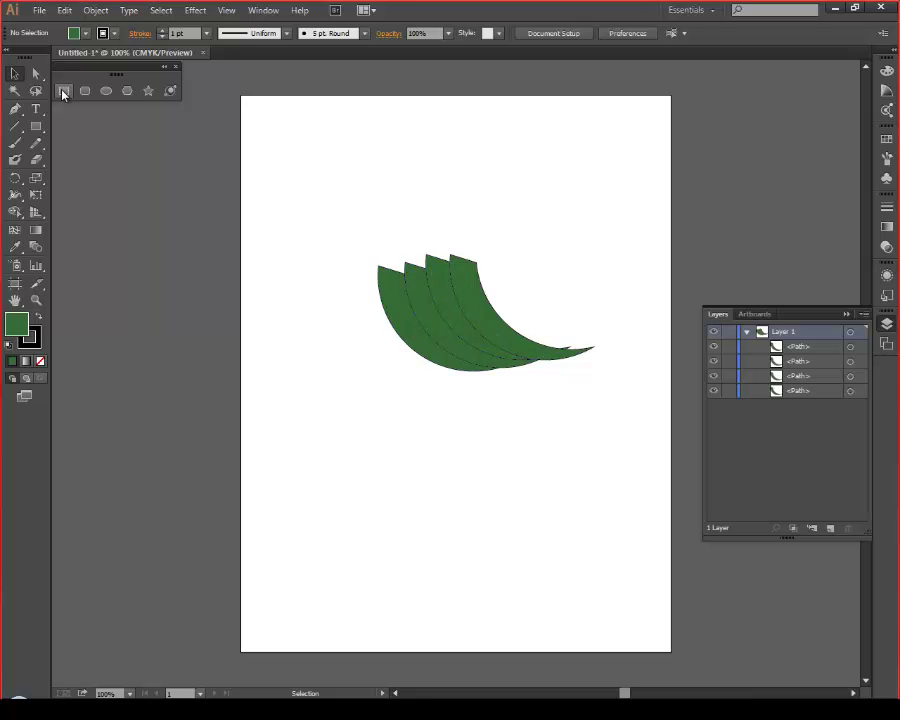
{"action": "left_click", "coordinate": [63, 91]}
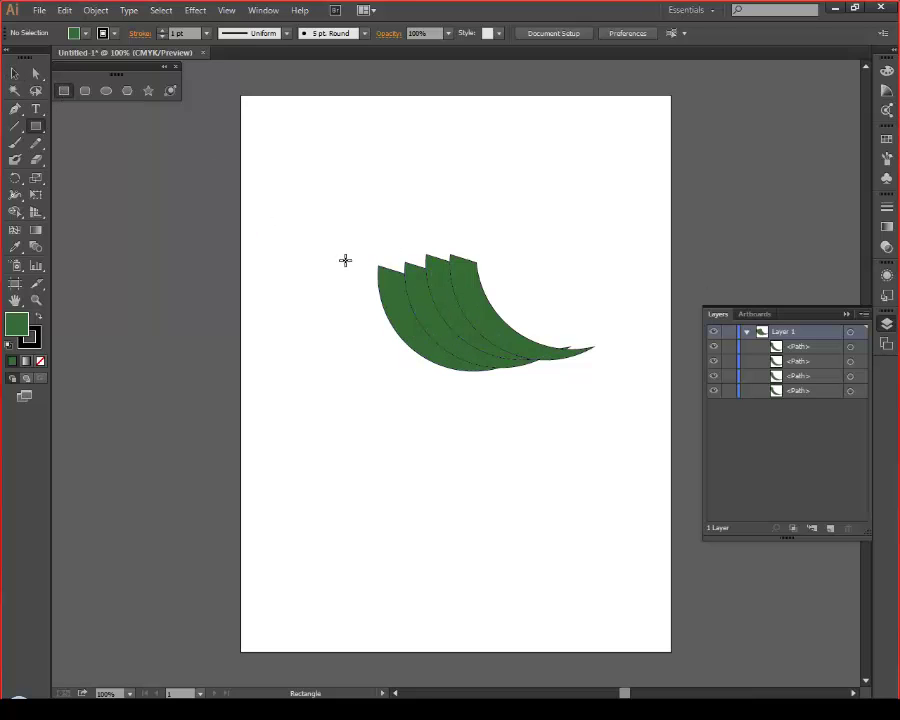
{"action": "left_click_drag", "start_coordinate": [304, 231], "coordinate": [621, 291]}
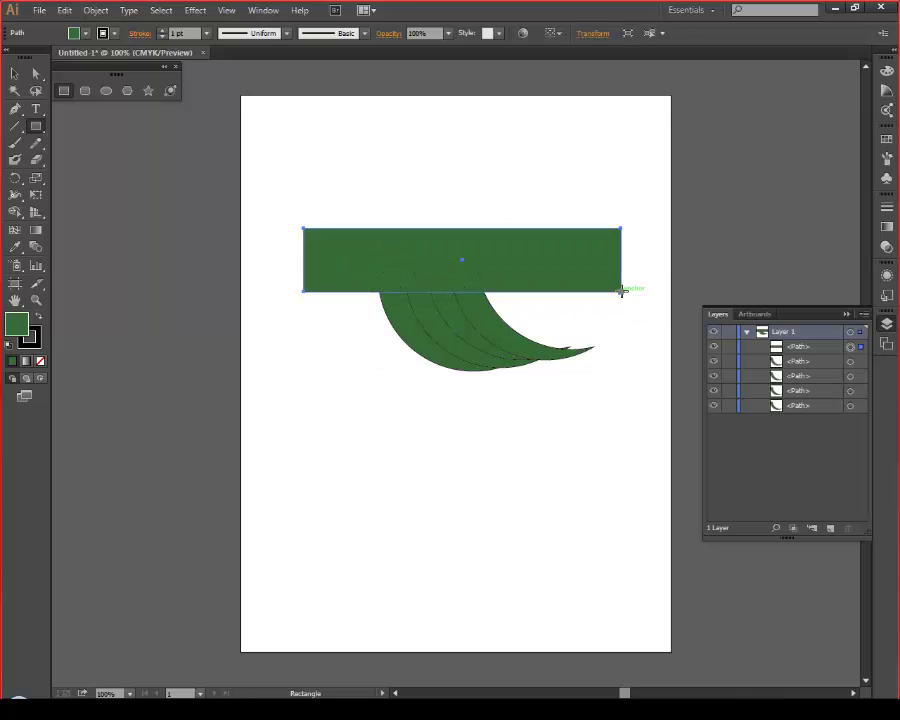
{"action": "left_click", "coordinate": [96, 10]}
{"action": "mouse_move", "coordinate": [158, 298]}
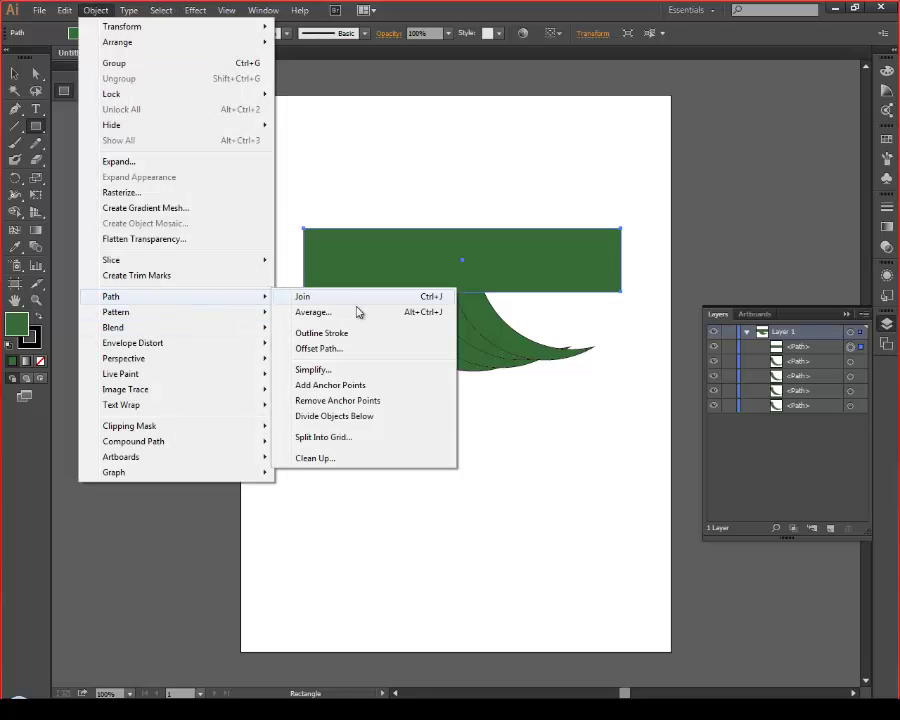
{"action": "left_click", "coordinate": [344, 415]}
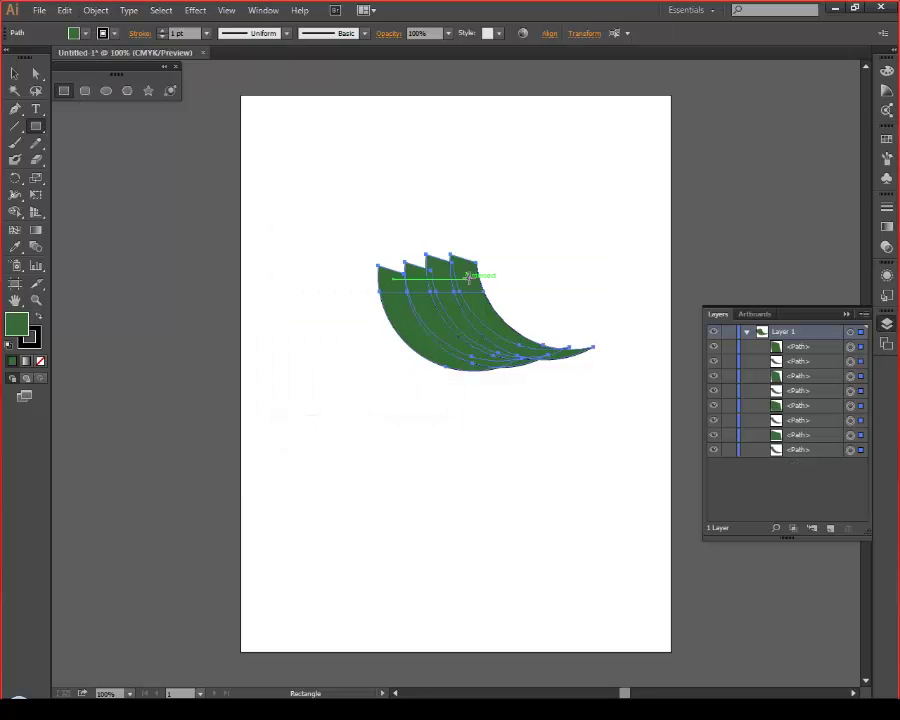
{"action": "left_click", "coordinate": [587, 255]}
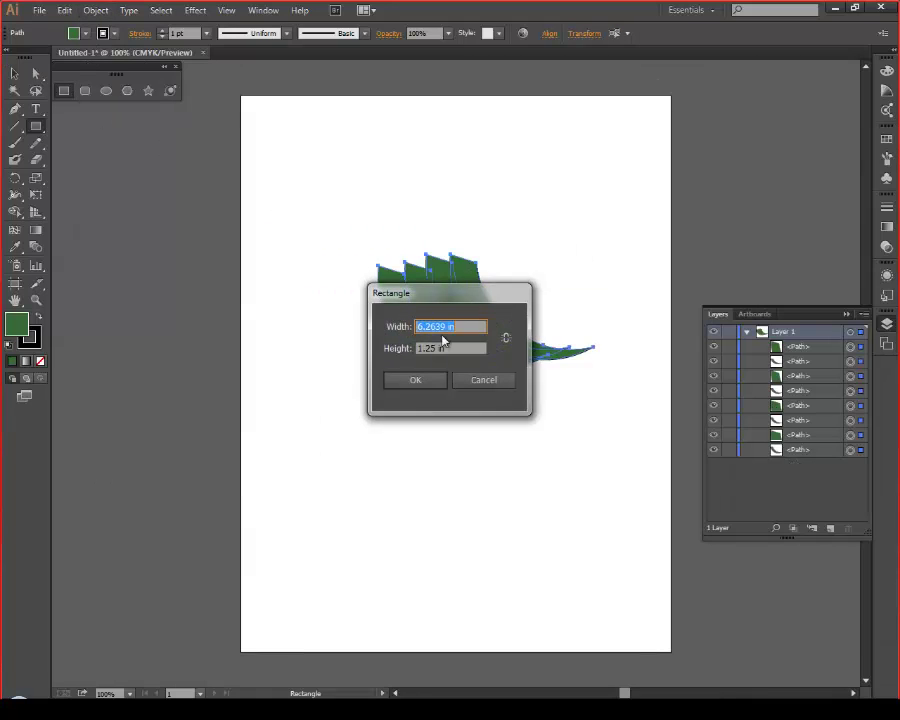
{"action": "left_click", "coordinate": [482, 380]}
Delete the strip pieces above the flat top edge with Direct Selection and adjust the right tip
{"action": "left_click", "coordinate": [35, 73]}
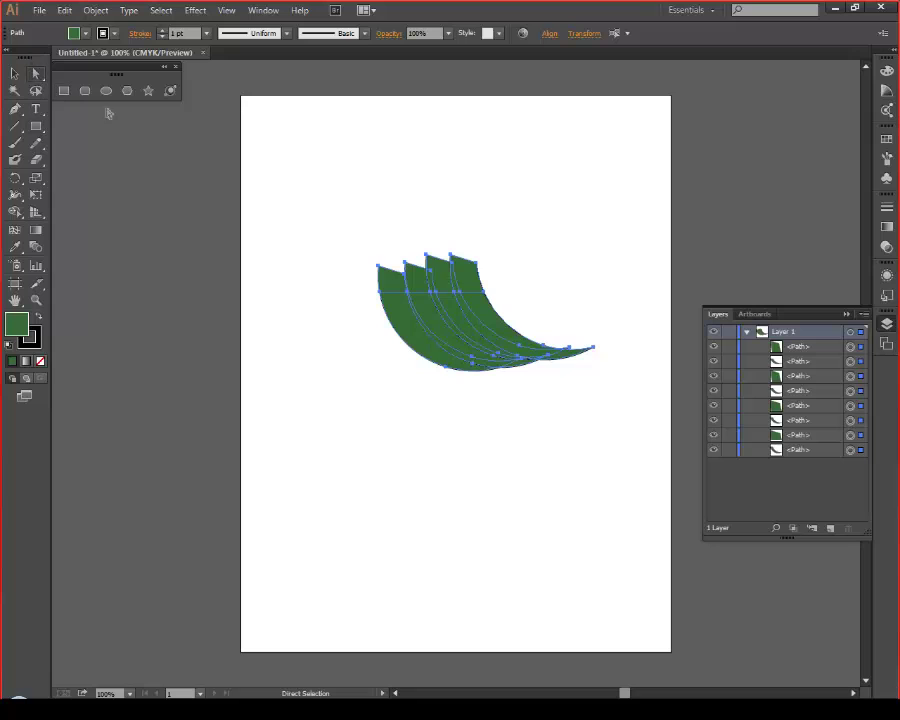
{"action": "left_click", "coordinate": [625, 279]}
{"action": "left_click_drag", "start_coordinate": [623, 273], "coordinate": [241, 257]}
{"action": "key", "text": "Delete"}
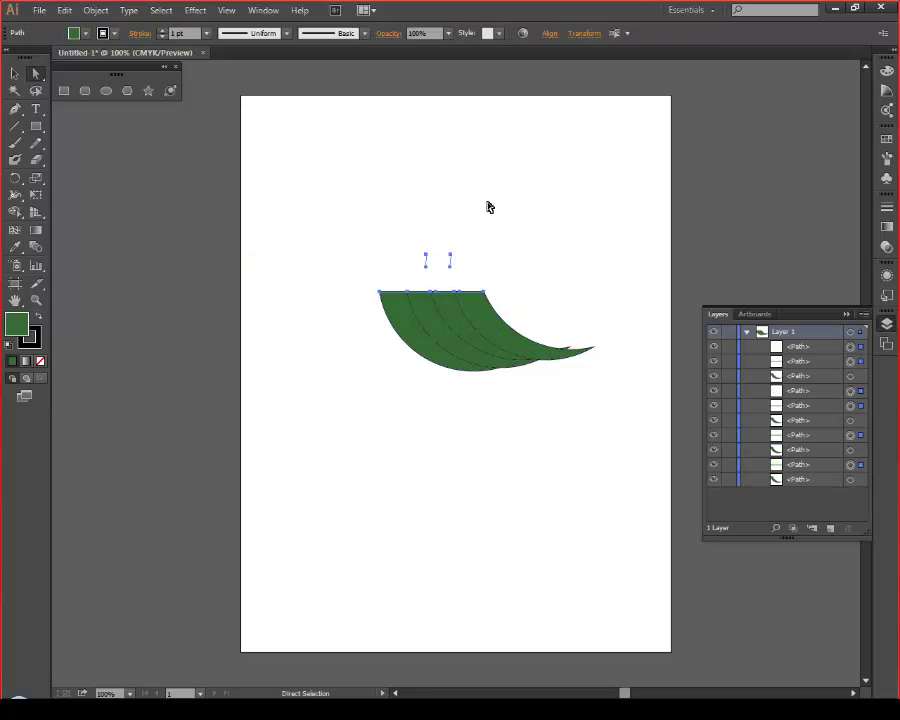
{"action": "left_click", "coordinate": [512, 243]}
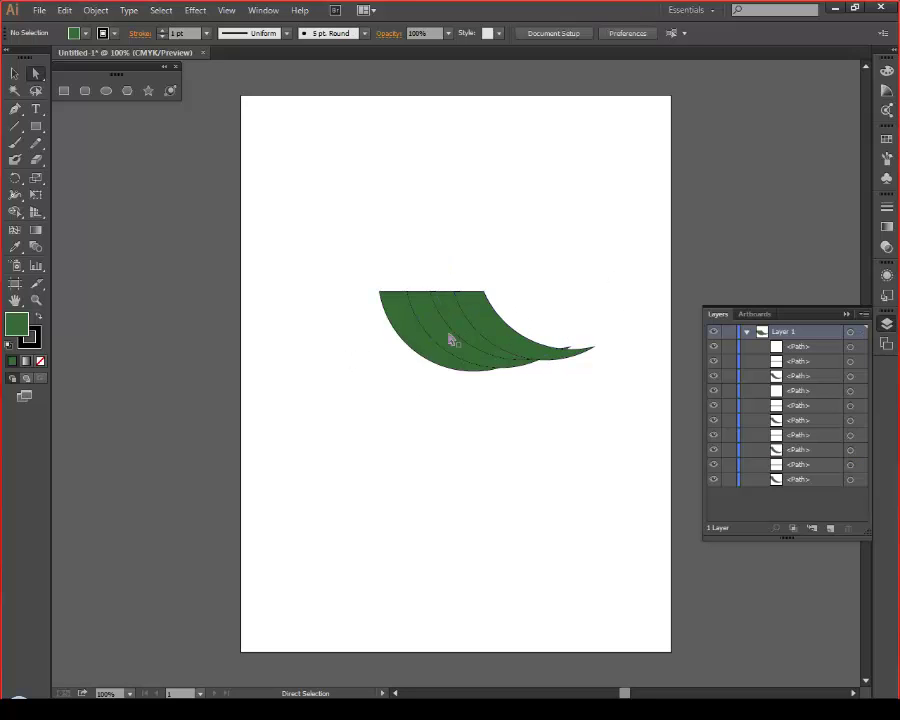
{"action": "left_click_drag", "start_coordinate": [563, 357], "coordinate": [594, 348]}
{"action": "left_click", "coordinate": [588, 254]}
Reorder Layer 1, moving the third, sixth, eighth and bottom paths into the top four places
{"action": "left_click", "coordinate": [476, 316]}
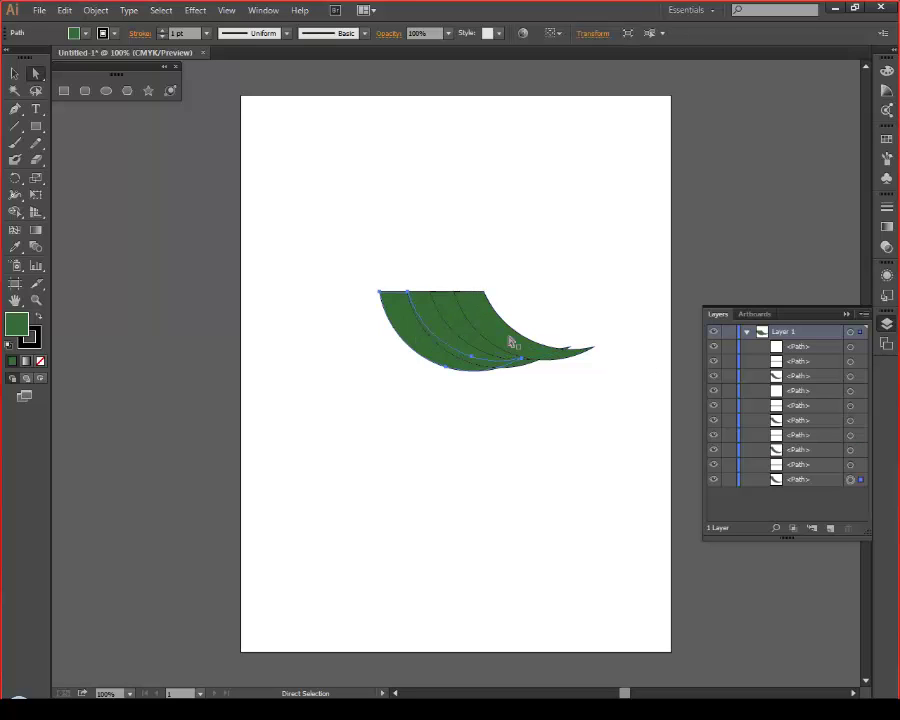
{"action": "left_click", "coordinate": [476, 312]}
{"action": "left_click", "coordinate": [530, 331]}
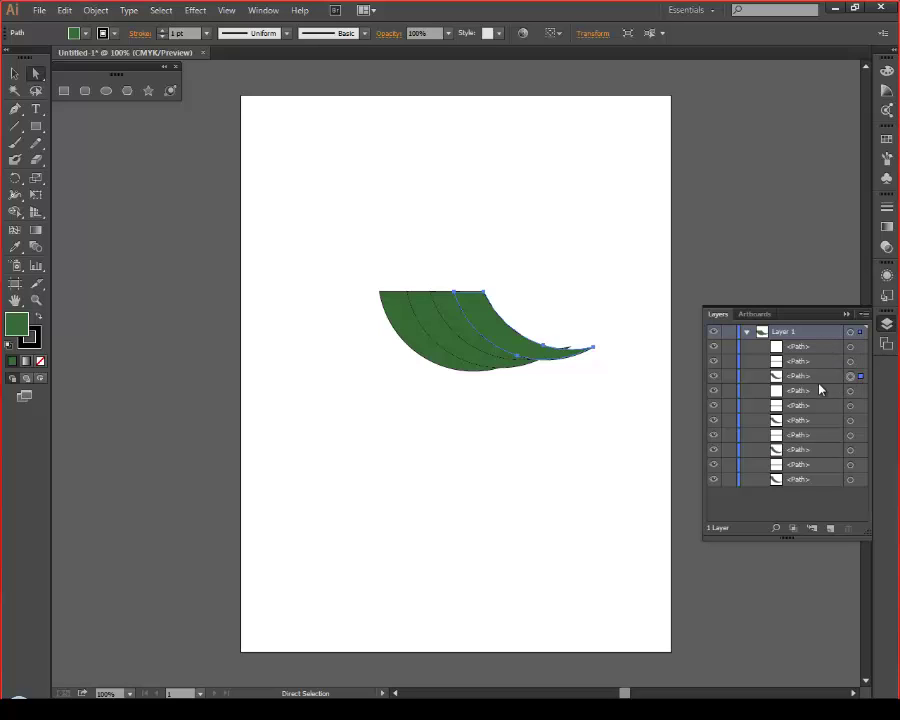
{"action": "left_click_drag", "start_coordinate": [778, 381], "coordinate": [785, 344]}
{"action": "left_click", "coordinate": [462, 325]}
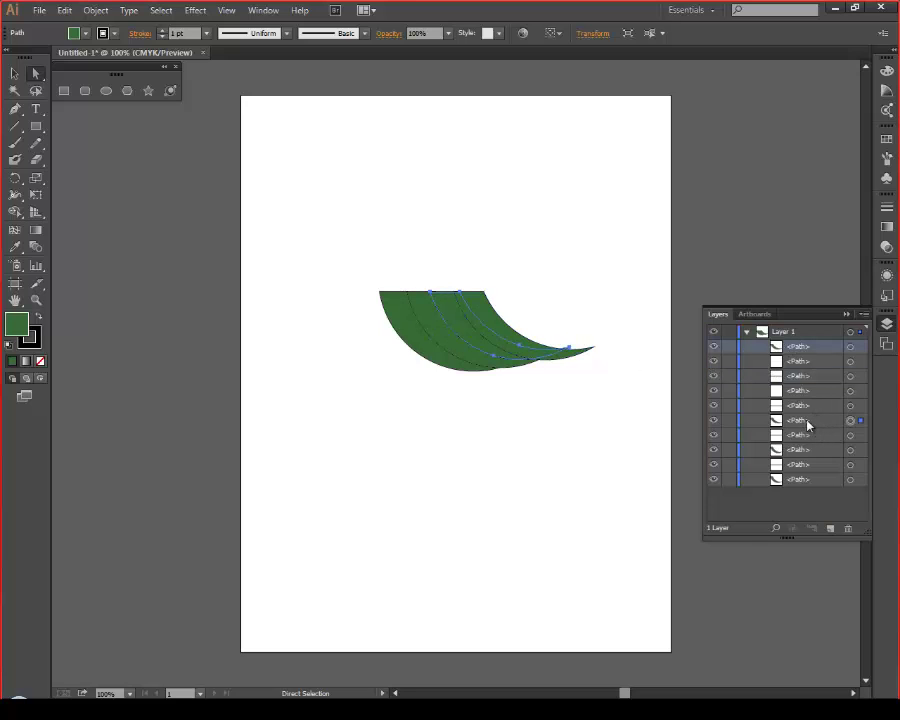
{"action": "left_click_drag", "start_coordinate": [810, 422], "coordinate": [812, 362]}
{"action": "left_click", "coordinate": [450, 333]}
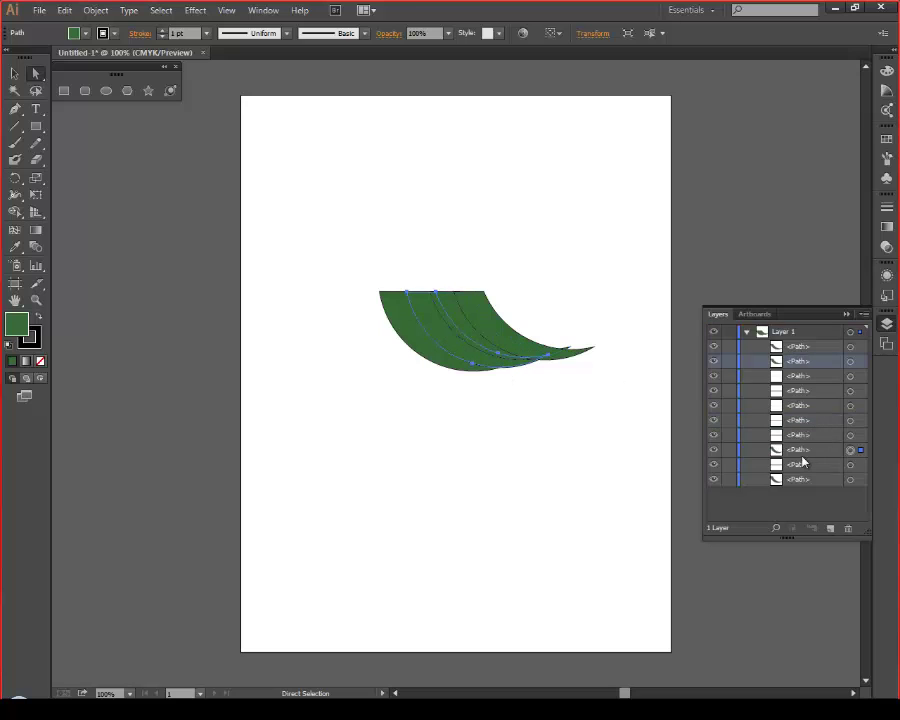
{"action": "left_click_drag", "start_coordinate": [803, 457], "coordinate": [800, 369]}
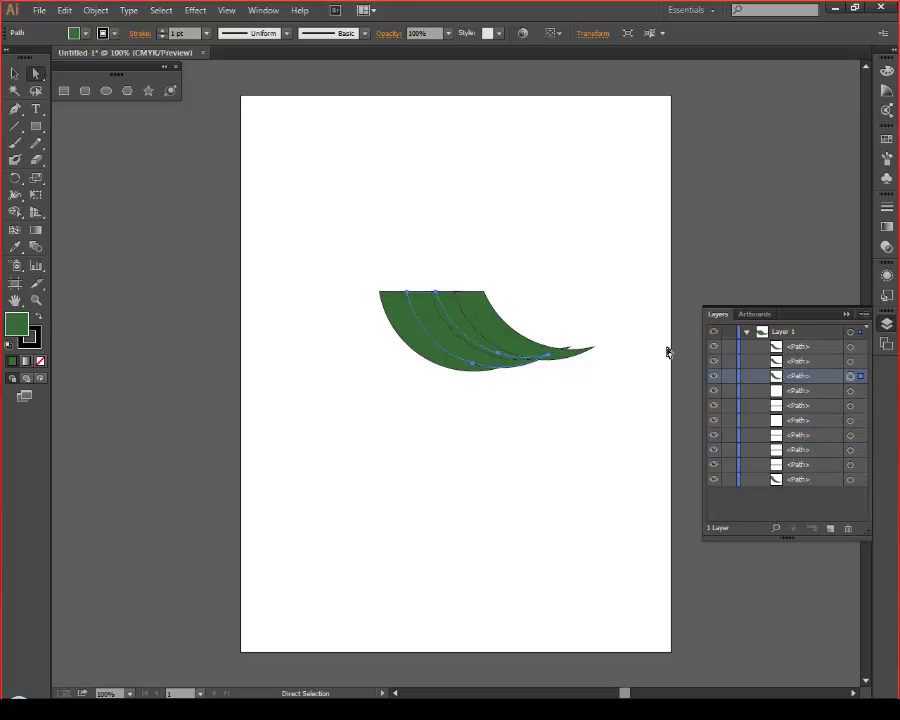
{"action": "left_click", "coordinate": [450, 363]}
{"action": "left_click_drag", "start_coordinate": [797, 482], "coordinate": [810, 397]}
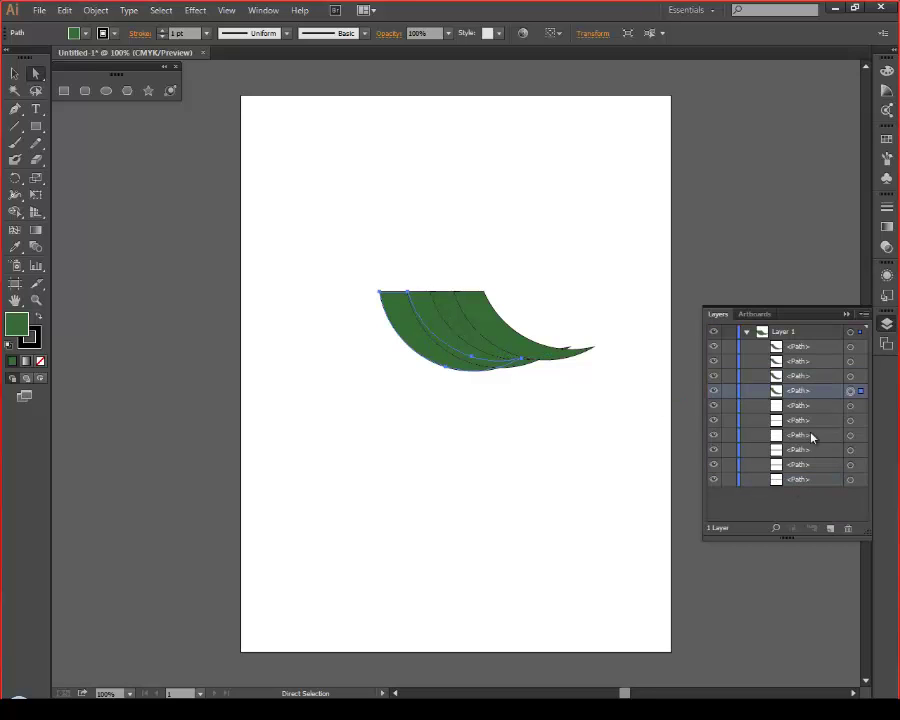
{"action": "left_click", "coordinate": [521, 480]}
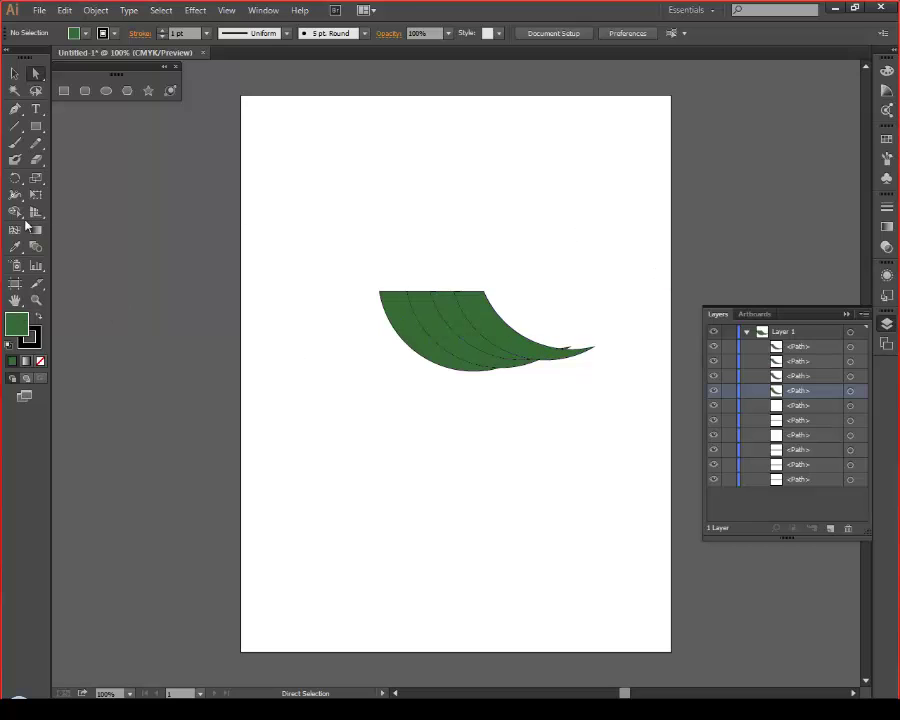
Zoom in on the crescent strips and collapse the Layers panel
{"action": "left_click", "coordinate": [37, 300]}
{"action": "left_click_drag", "start_coordinate": [285, 193], "coordinate": [641, 410]}
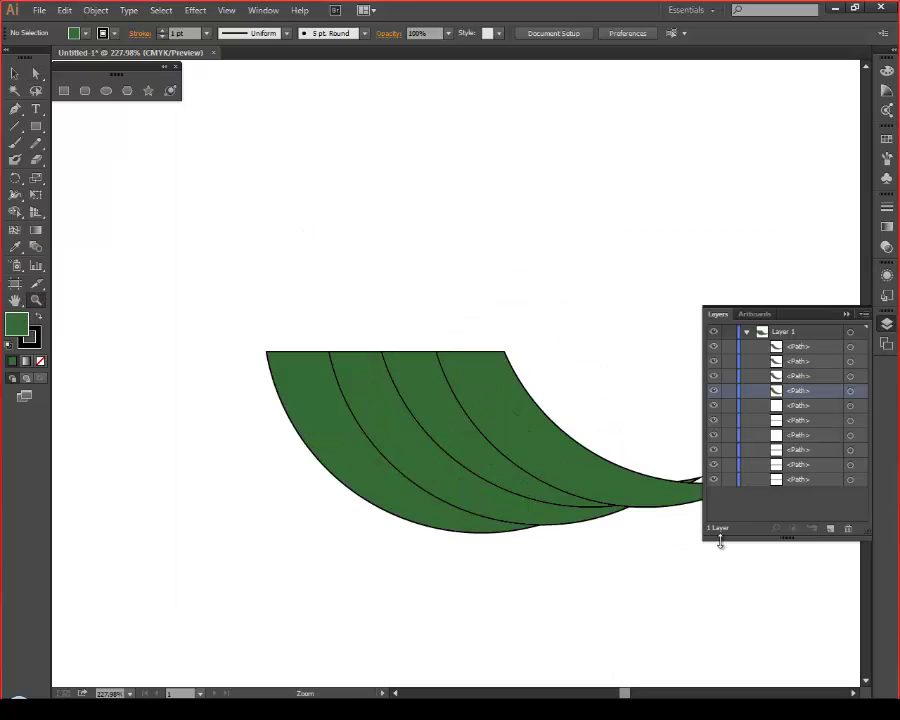
{"action": "left_click_drag", "start_coordinate": [624, 693], "coordinate": [622, 690]}
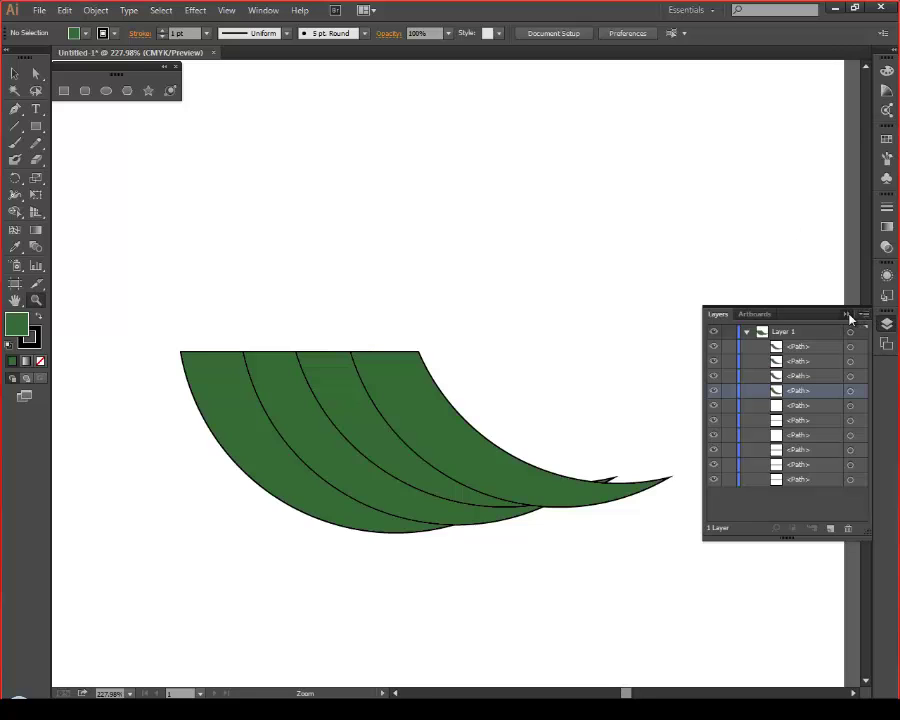
{"action": "left_click", "coordinate": [847, 315]}
Direct-select the individual strips and bring up the Color panel
{"action": "left_click", "coordinate": [34, 73]}
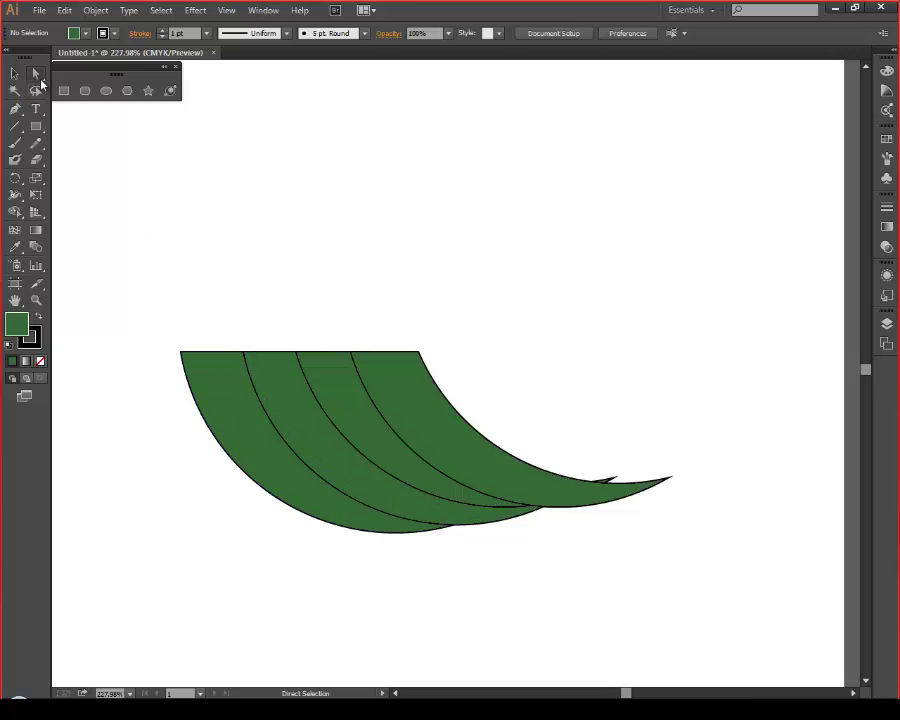
{"action": "left_click", "coordinate": [345, 397]}
{"action": "left_click", "coordinate": [334, 399]}
{"action": "left_click", "coordinate": [242, 414]}
{"action": "left_click", "coordinate": [283, 405]}
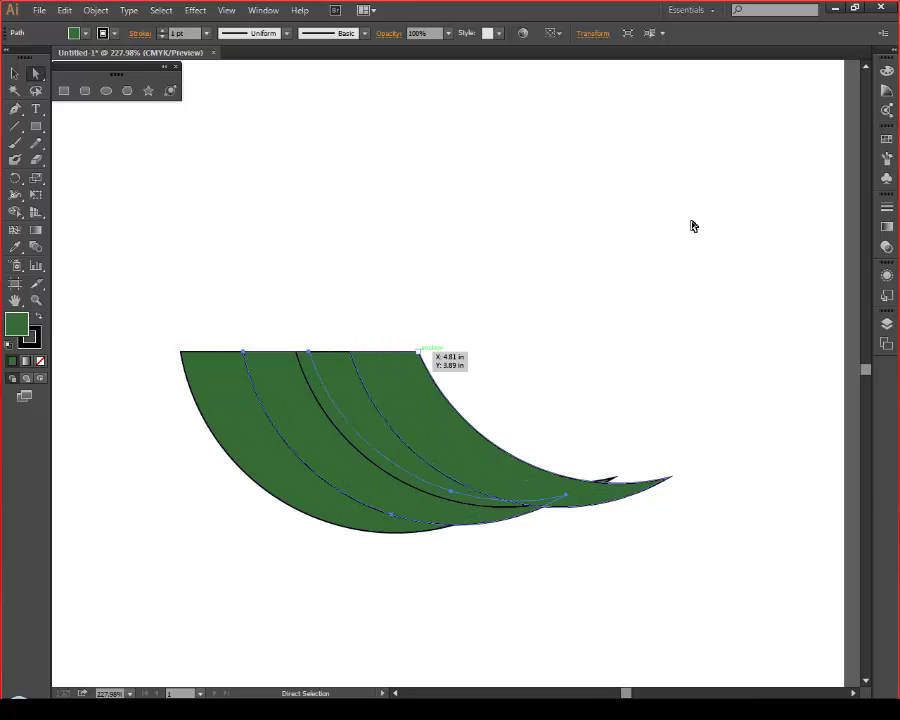
{"action": "left_click", "coordinate": [886, 72]}
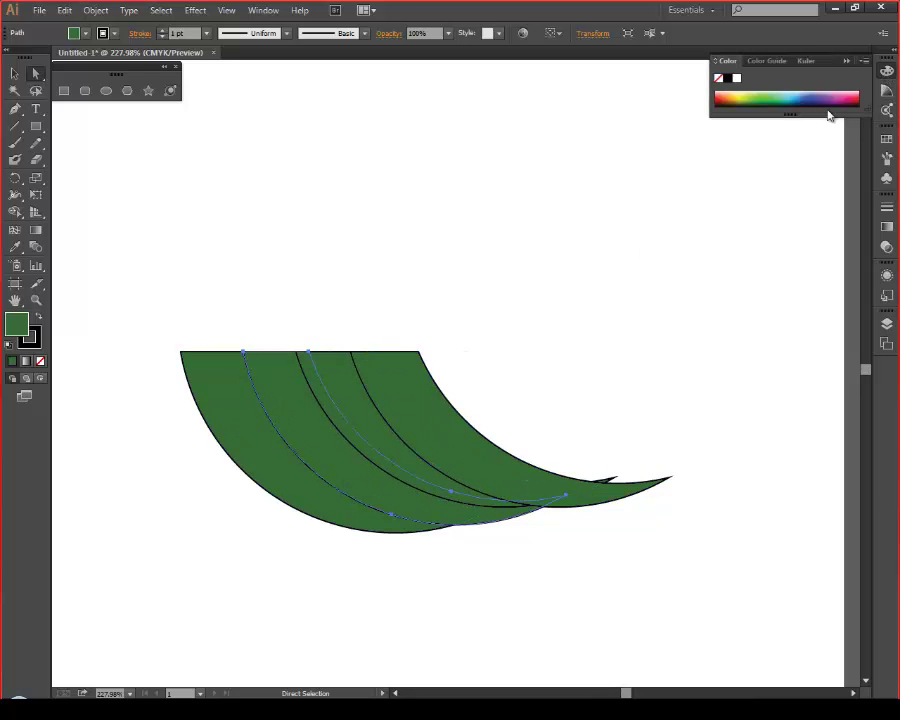
Recolour the second strip yellow from the Color panel spectrum
{"action": "left_click", "coordinate": [755, 61]}
{"action": "left_click", "coordinate": [727, 61]}
{"action": "left_click", "coordinate": [804, 62]}
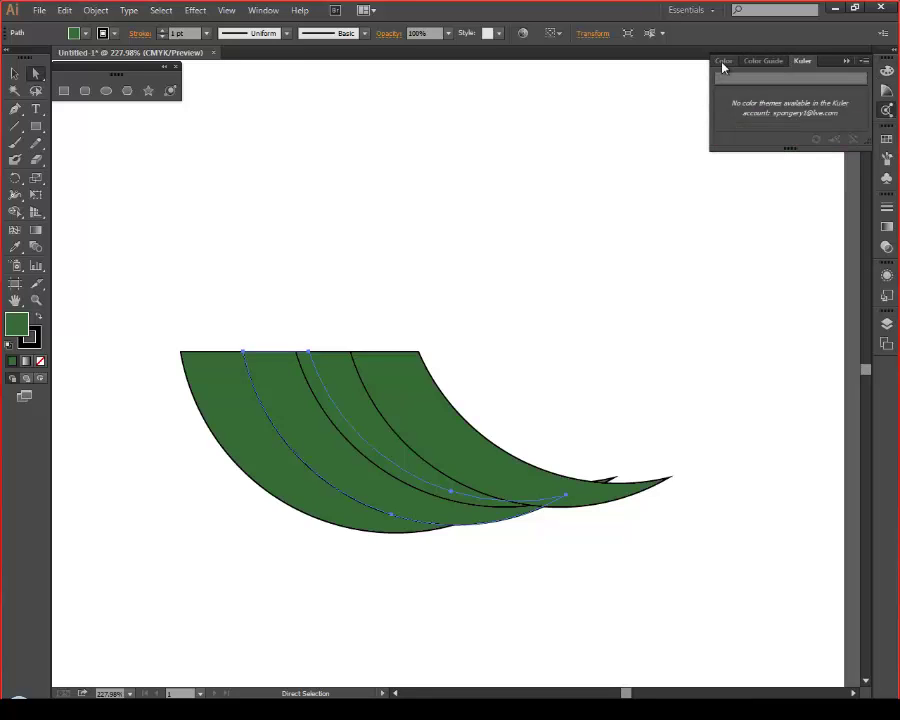
{"action": "left_click", "coordinate": [725, 62]}
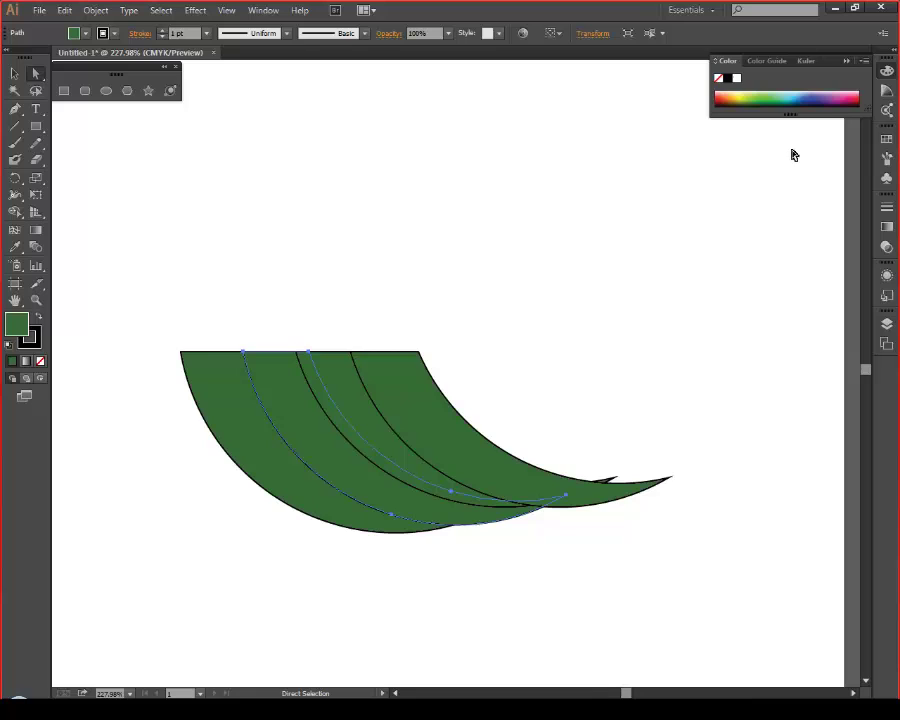
{"action": "left_click", "coordinate": [817, 95]}
{"action": "left_click", "coordinate": [790, 94]}
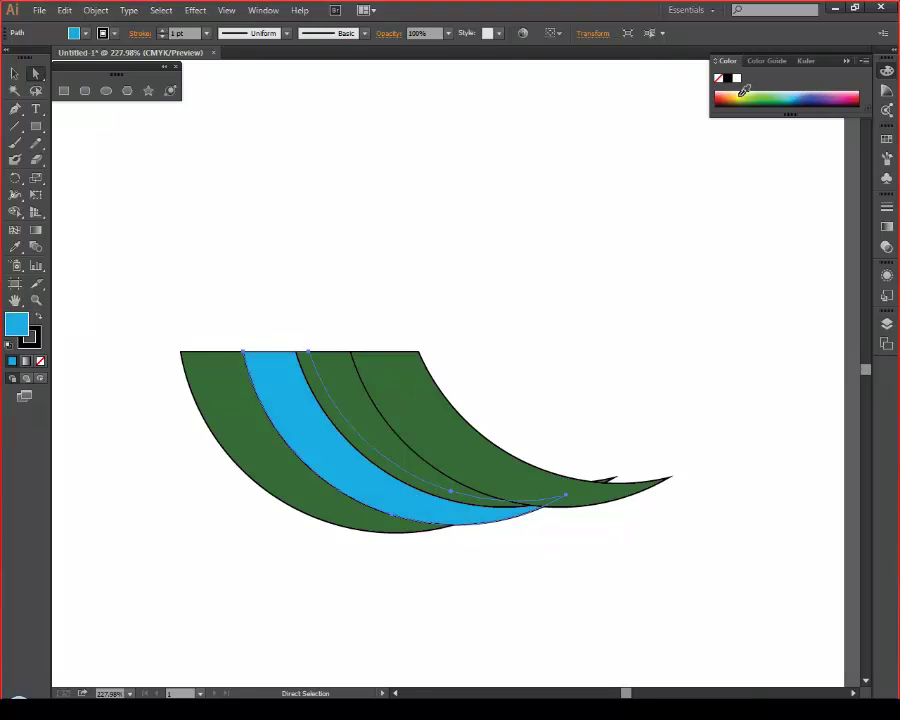
{"action": "left_click", "coordinate": [743, 90]}
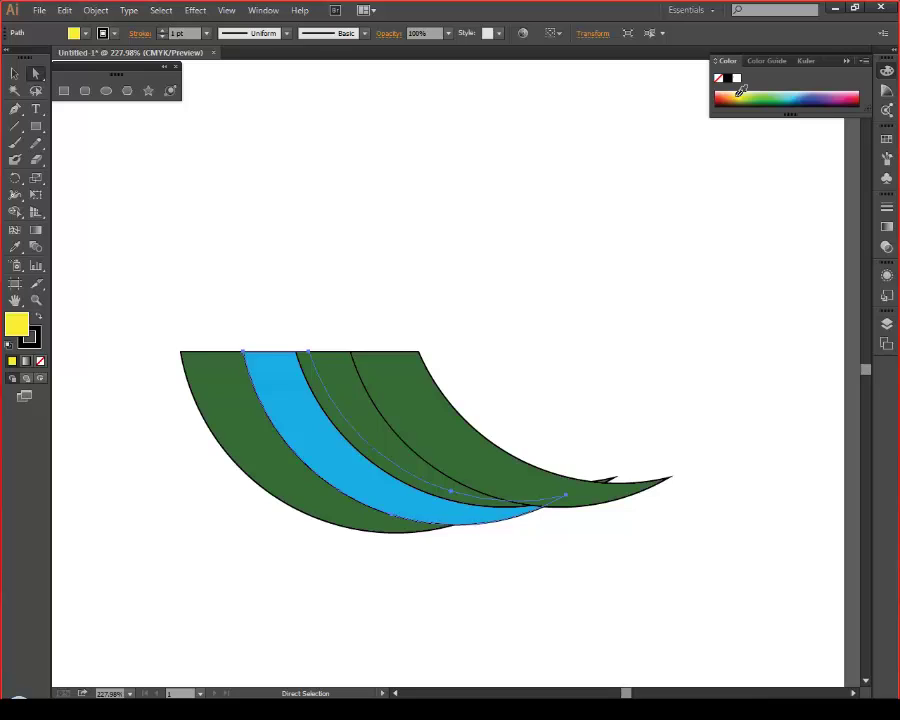
Fill the third strip red and the outer strip a saturated green
{"action": "left_click", "coordinate": [346, 387]}
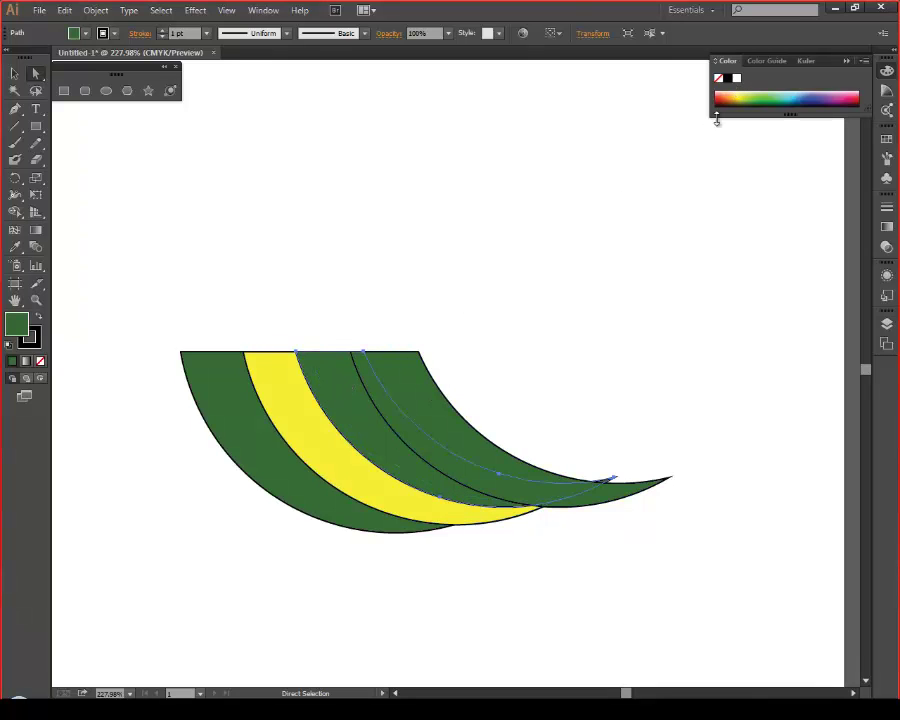
{"action": "left_click", "coordinate": [858, 91]}
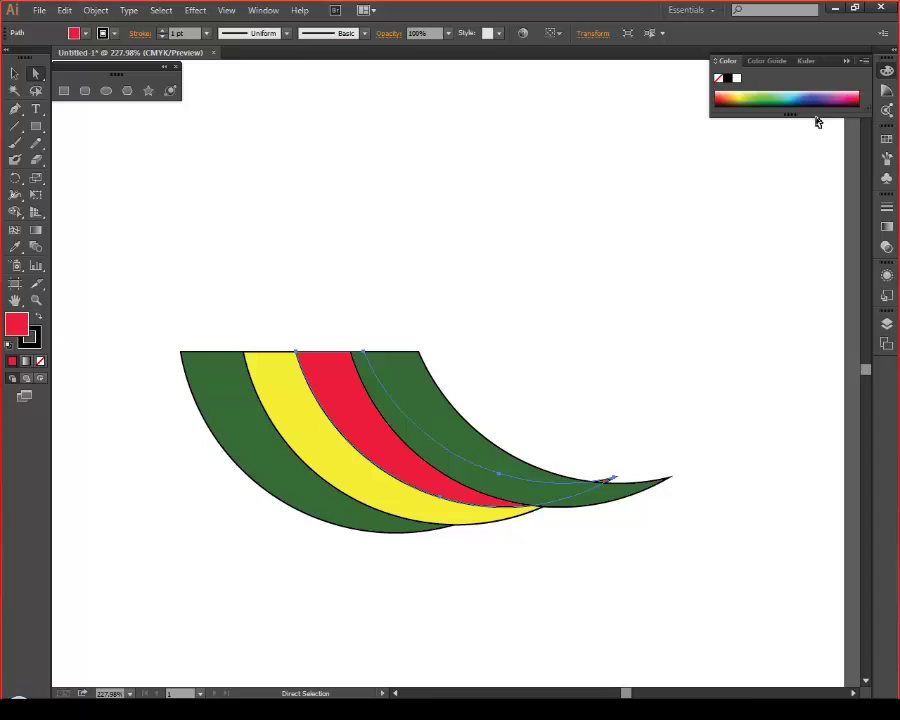
{"action": "left_click", "coordinate": [418, 374]}
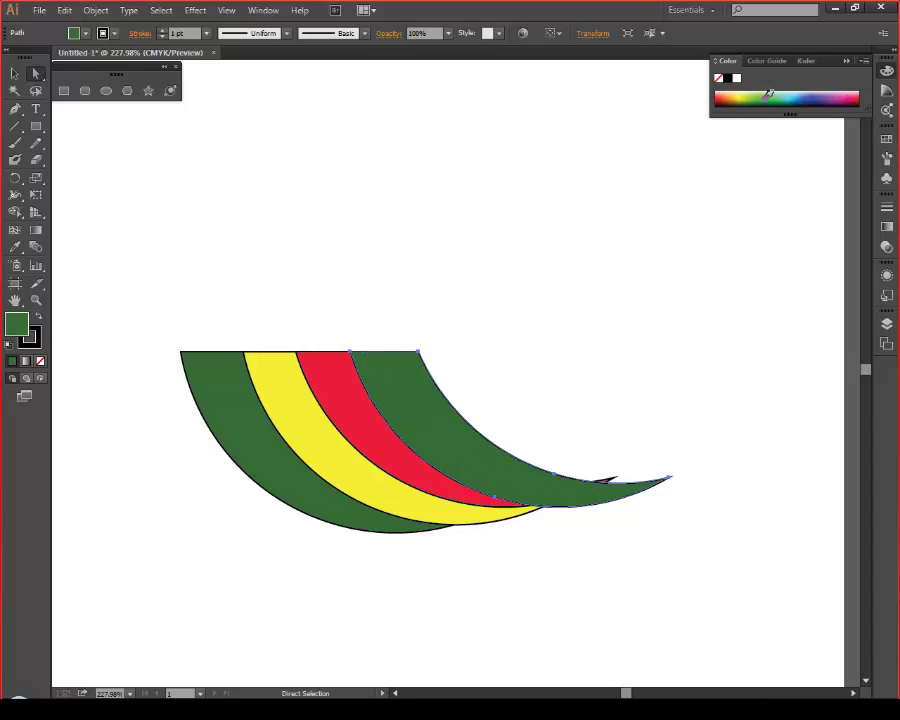
{"action": "left_click", "coordinate": [767, 91]}
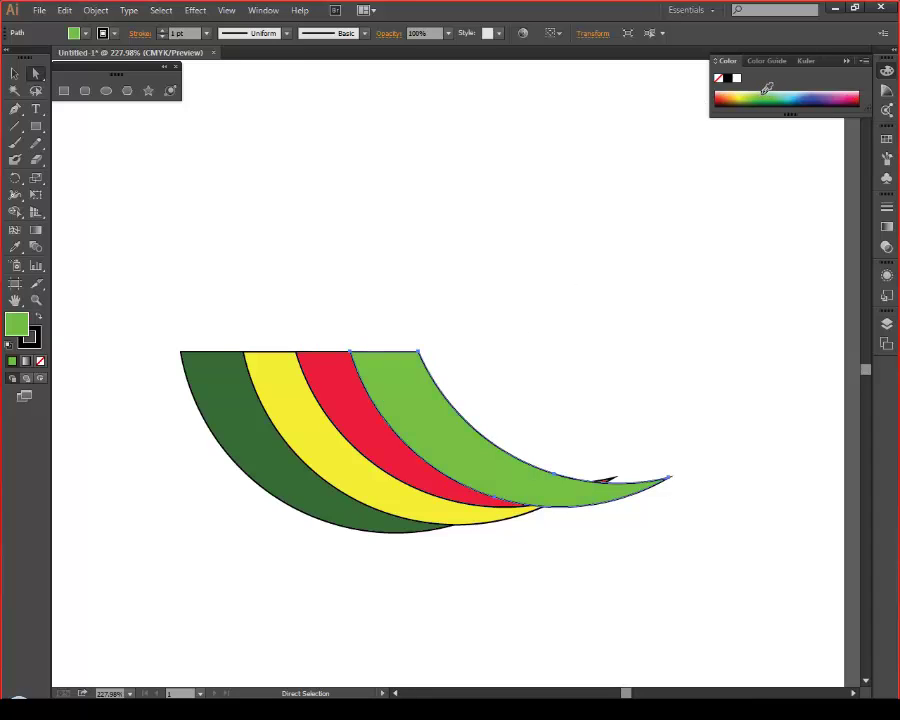
{"action": "left_click", "coordinate": [767, 89]}
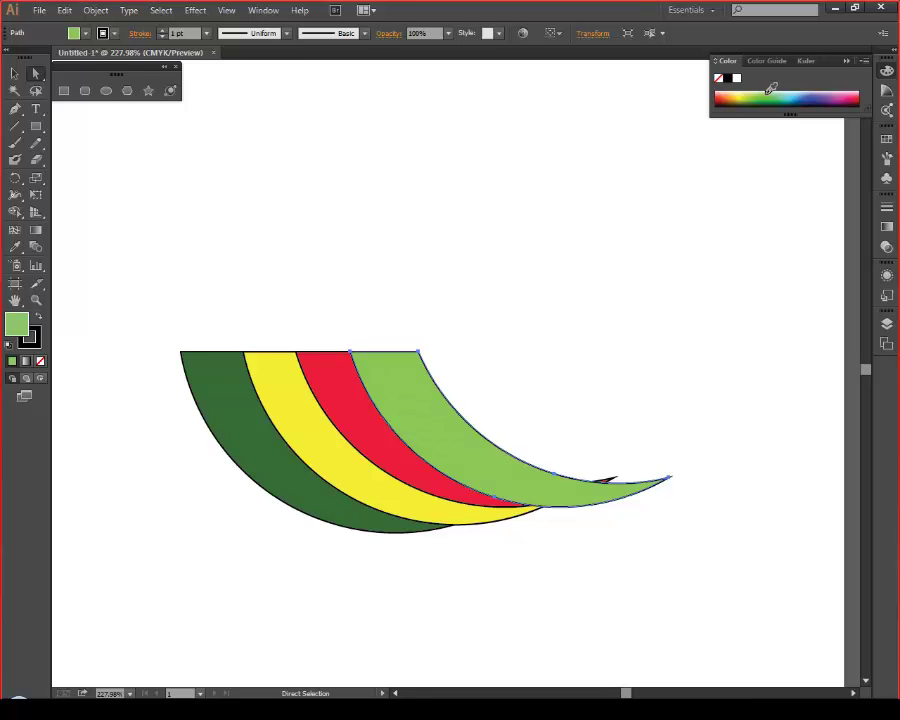
{"action": "left_click", "coordinate": [781, 95]}
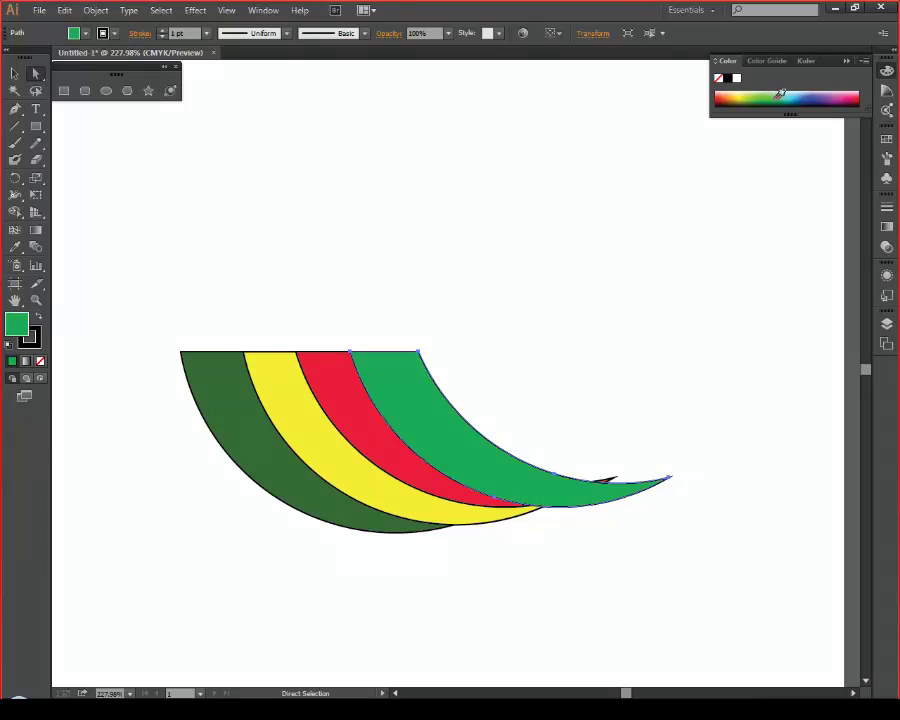
{"action": "left_click", "coordinate": [220, 426]}
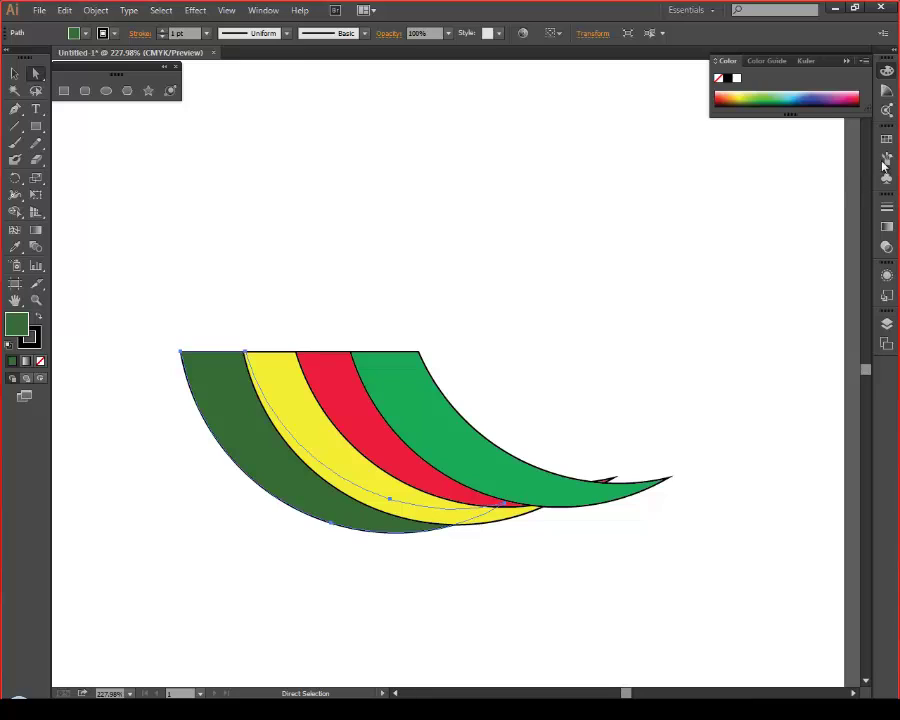
Apply a radial gradient to the dark-green stripe from the Gradient panel
{"action": "left_click", "coordinate": [886, 227]}
{"action": "left_click", "coordinate": [787, 214]}
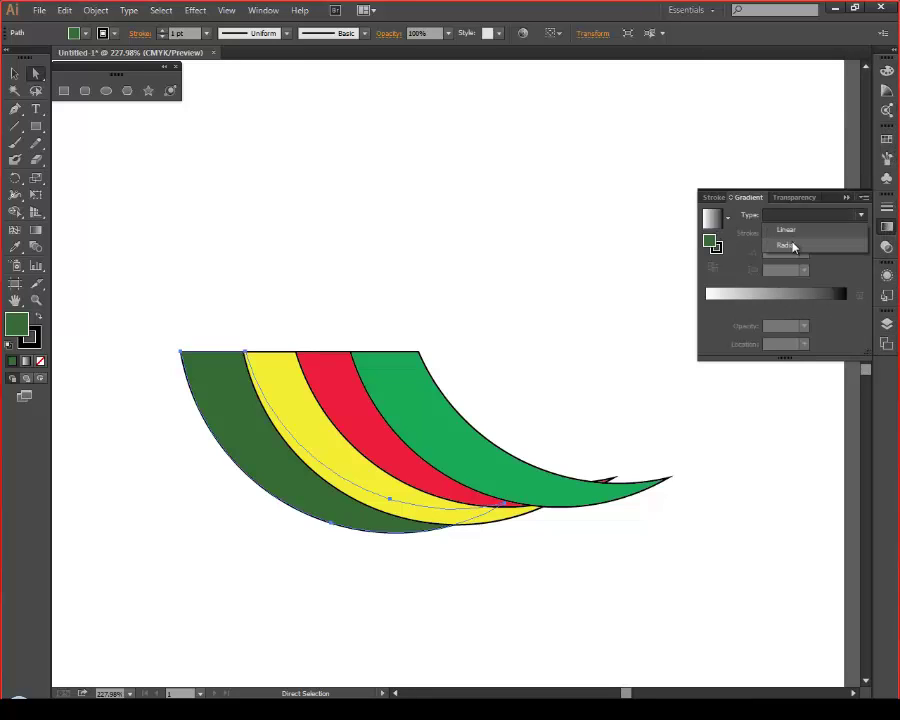
{"action": "left_click", "coordinate": [792, 243]}
{"action": "mouse_move", "coordinate": [221, 396]}
{"action": "left_mouse_down"}
{"action": "mouse_move", "coordinate": [372, 486]}
{"action": "mouse_move", "coordinate": [225, 404]}
{"action": "left_mouse_up"}
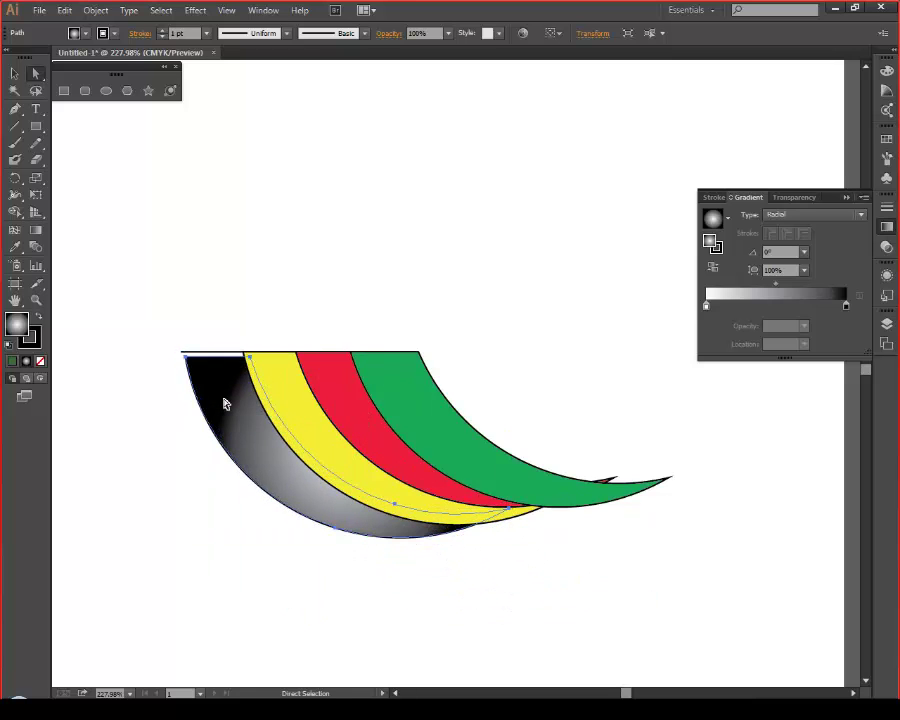
{"action": "key", "text": "ctrl+z"}
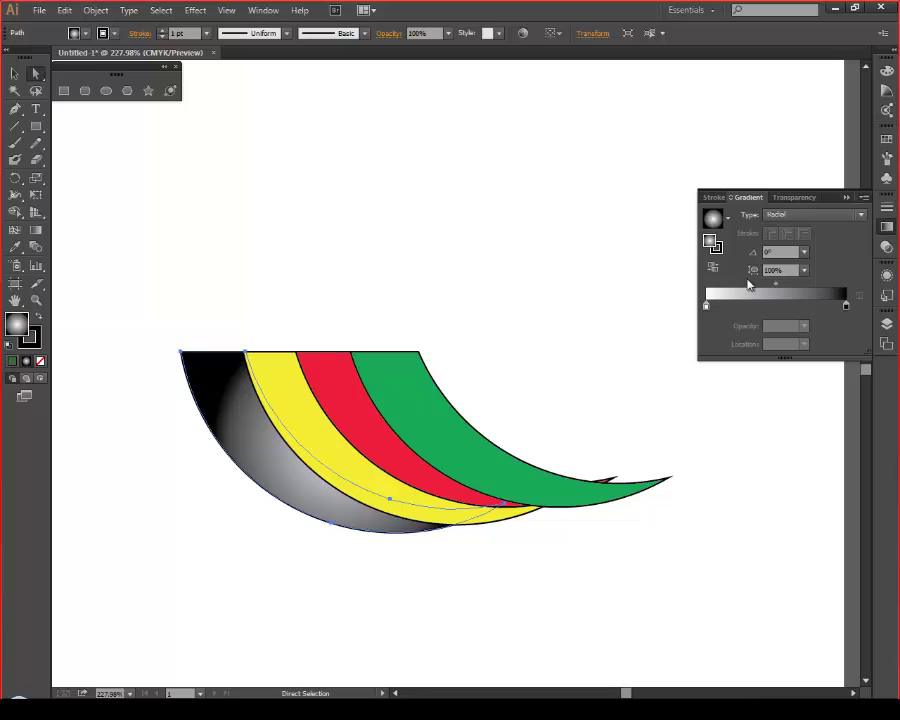
{"action": "left_click", "coordinate": [782, 214]}
{"action": "left_click", "coordinate": [782, 214]}
Redraw the gradient with the Gradient tool so the stripe darkens along its lower curved edge
{"action": "left_click", "coordinate": [36, 229]}
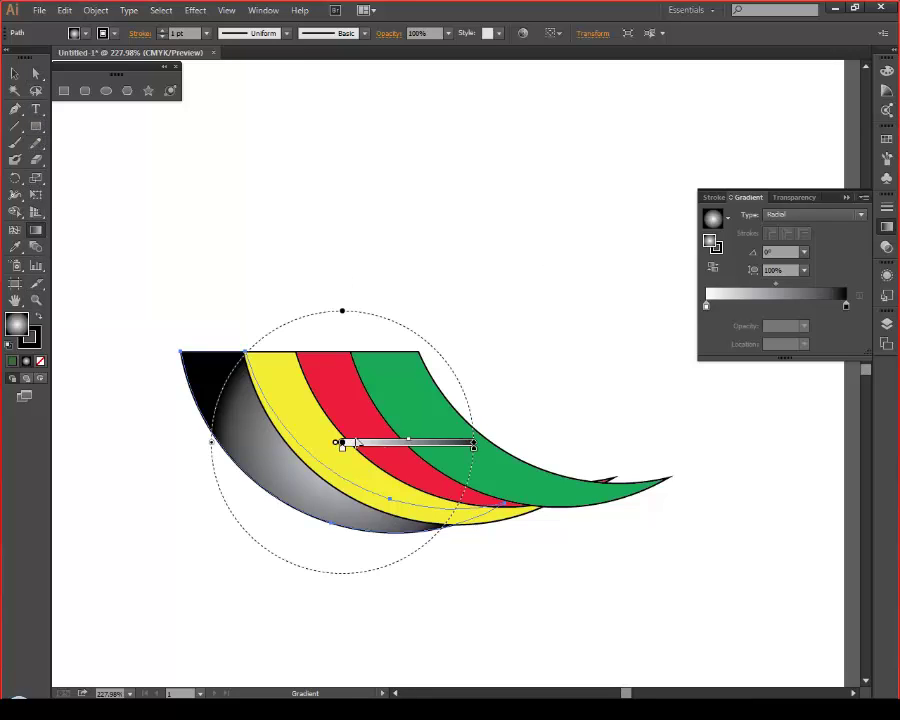
{"action": "mouse_move", "coordinate": [338, 444]}
{"action": "left_mouse_down"}
{"action": "mouse_move", "coordinate": [267, 444]}
{"action": "mouse_move", "coordinate": [302, 440]}
{"action": "left_mouse_up"}
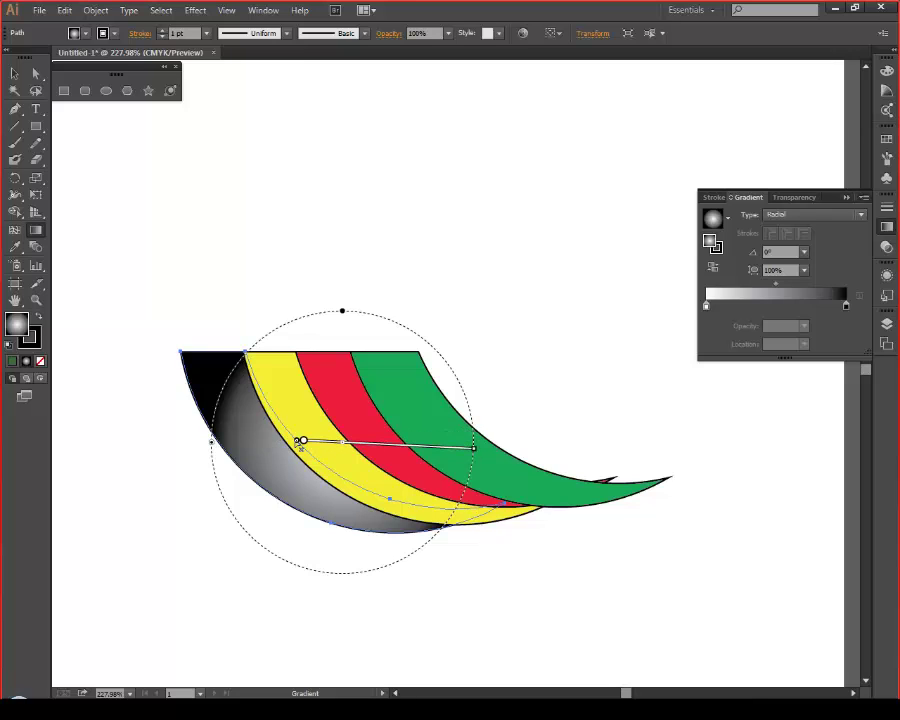
{"action": "left_click_drag", "start_coordinate": [399, 320], "coordinate": [287, 560]}
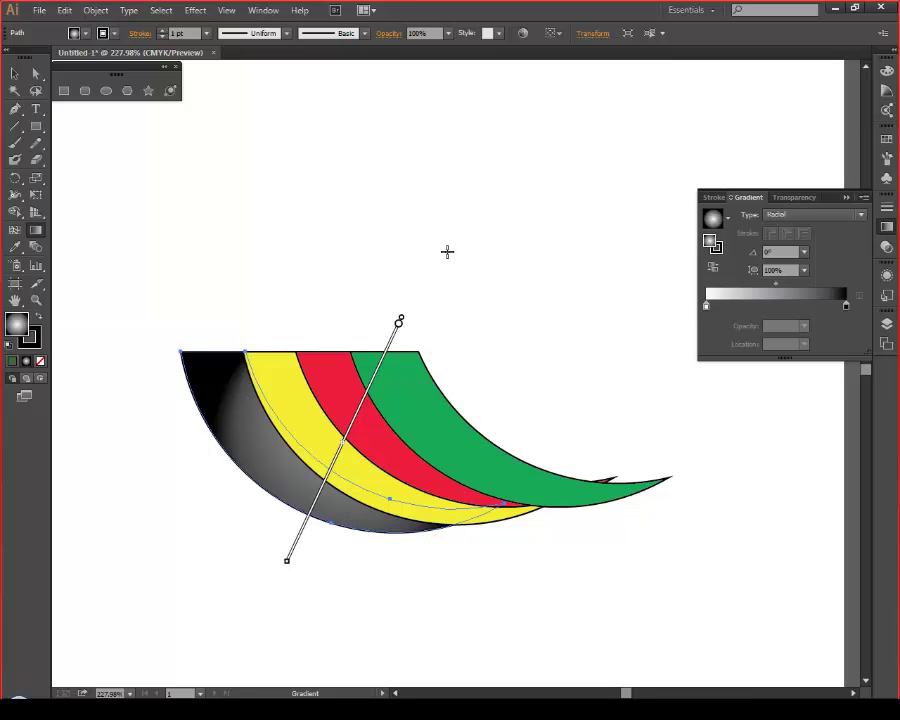
{"action": "mouse_move", "coordinate": [426, 352]}
{"action": "left_mouse_down"}
{"action": "mouse_move", "coordinate": [169, 327]}
{"action": "mouse_move", "coordinate": [94, 404]}
{"action": "mouse_move", "coordinate": [3, 415]}
{"action": "left_mouse_up"}
{"action": "left_click", "coordinate": [371, 236]}
{"action": "left_click_drag", "start_coordinate": [228, 340], "coordinate": [390, 458]}
{"action": "left_click_drag", "start_coordinate": [275, 410], "coordinate": [508, 507]}
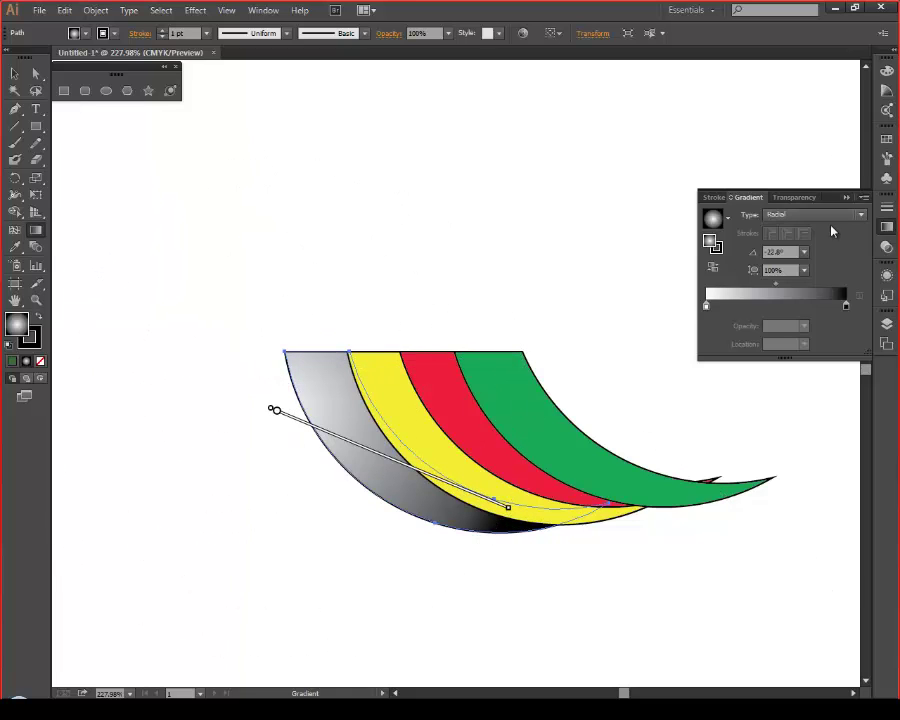
{"action": "key", "text": "F6"}
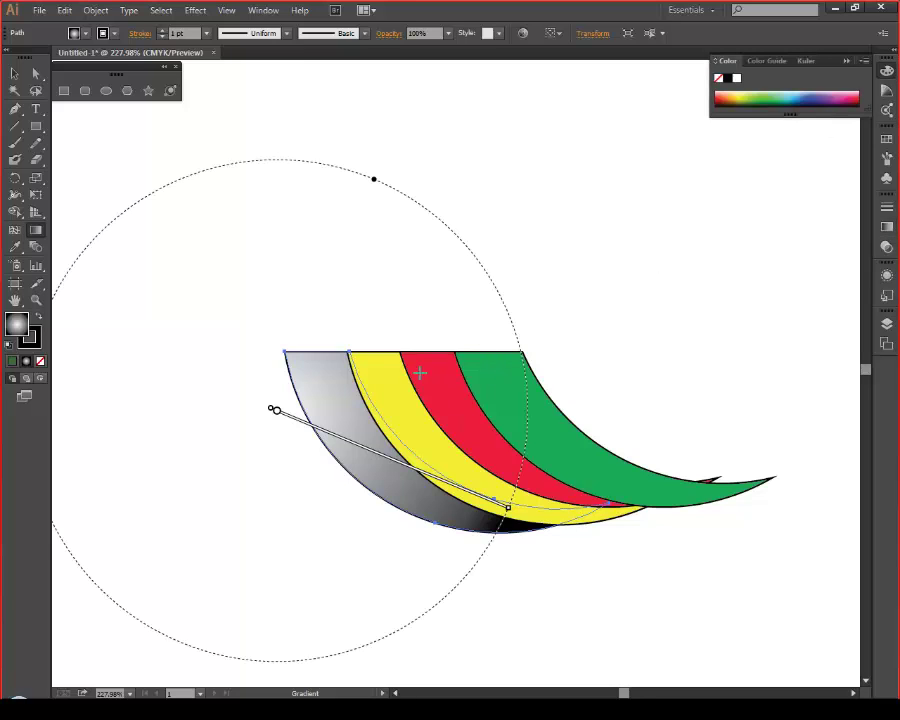
Replace the leftmost stripe's gradient with a solid light-blue fill
{"action": "left_click_drag", "start_coordinate": [342, 400], "coordinate": [45, 446]}
{"action": "left_click", "coordinate": [36, 73]}
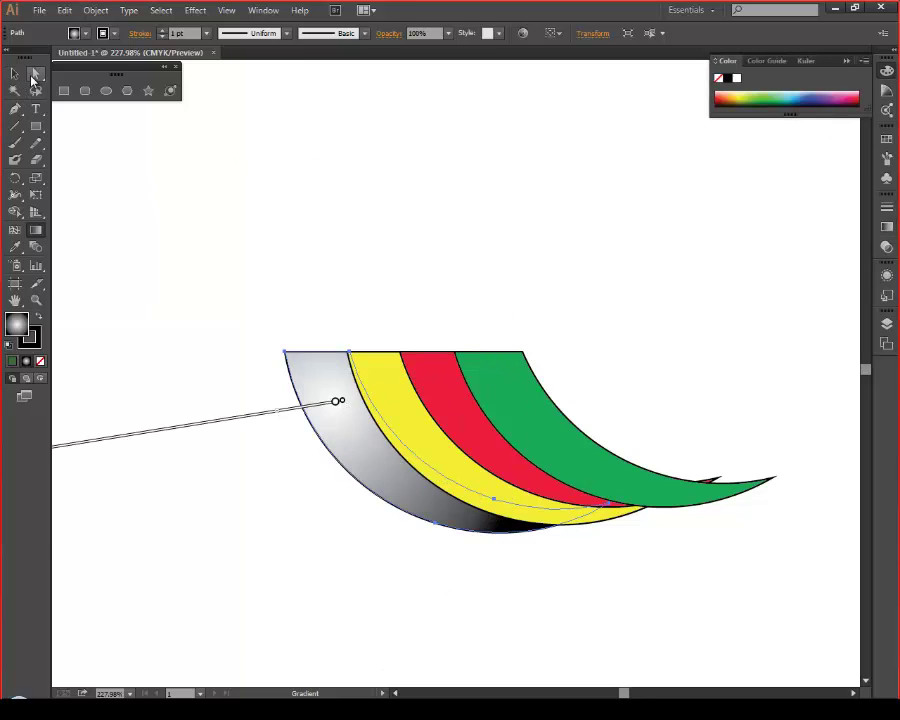
{"action": "left_click", "coordinate": [795, 92]}
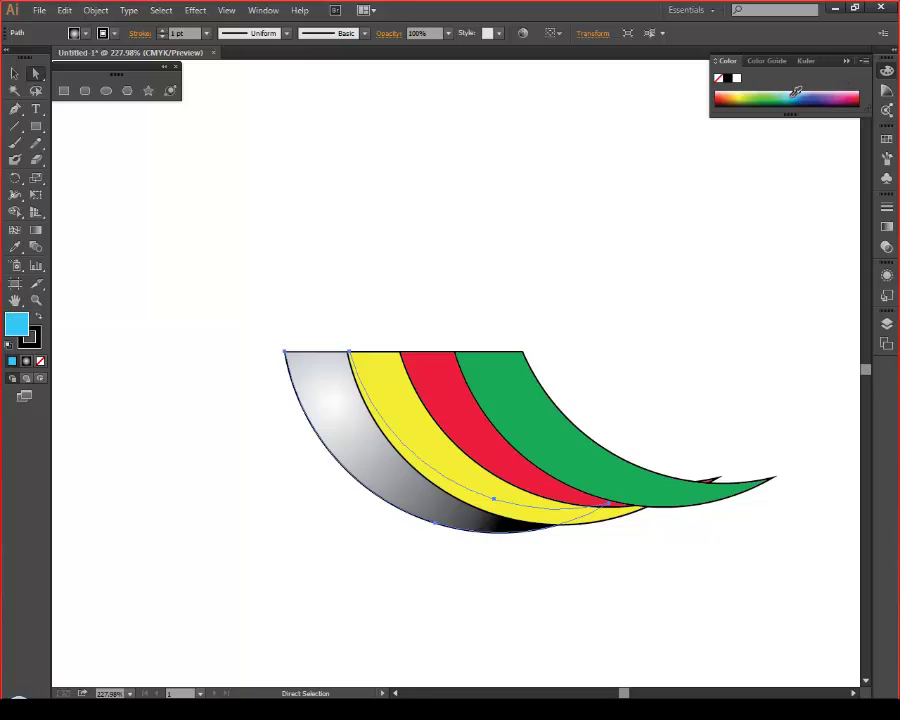
{"action": "left_click", "coordinate": [410, 214]}
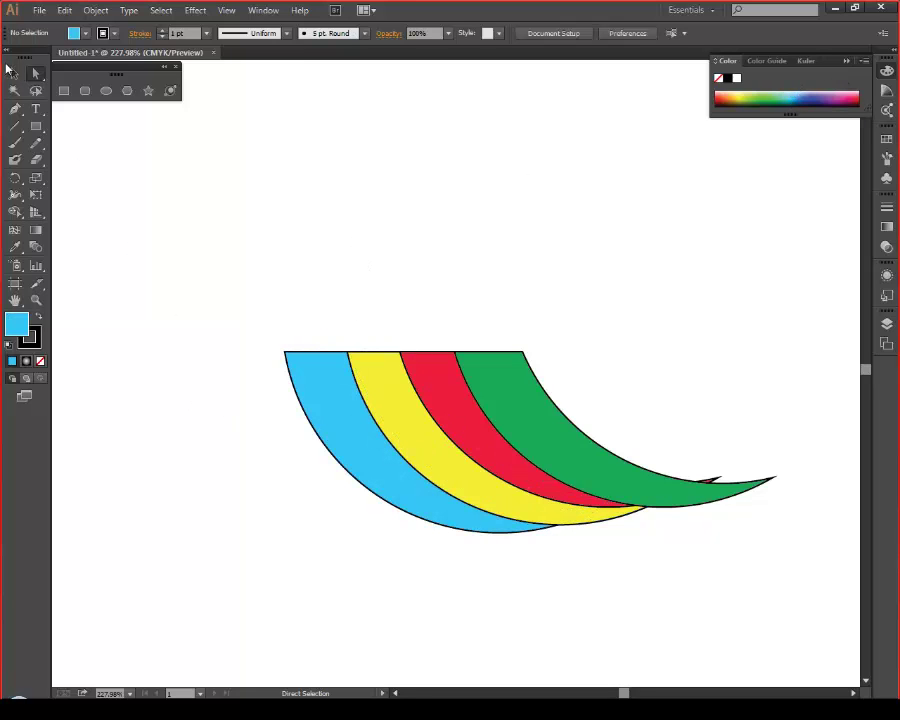
Marquee-select all four coloured stripes as whole objects with the Selection tool
{"action": "left_click_drag", "start_coordinate": [358, 455], "coordinate": [806, 398]}
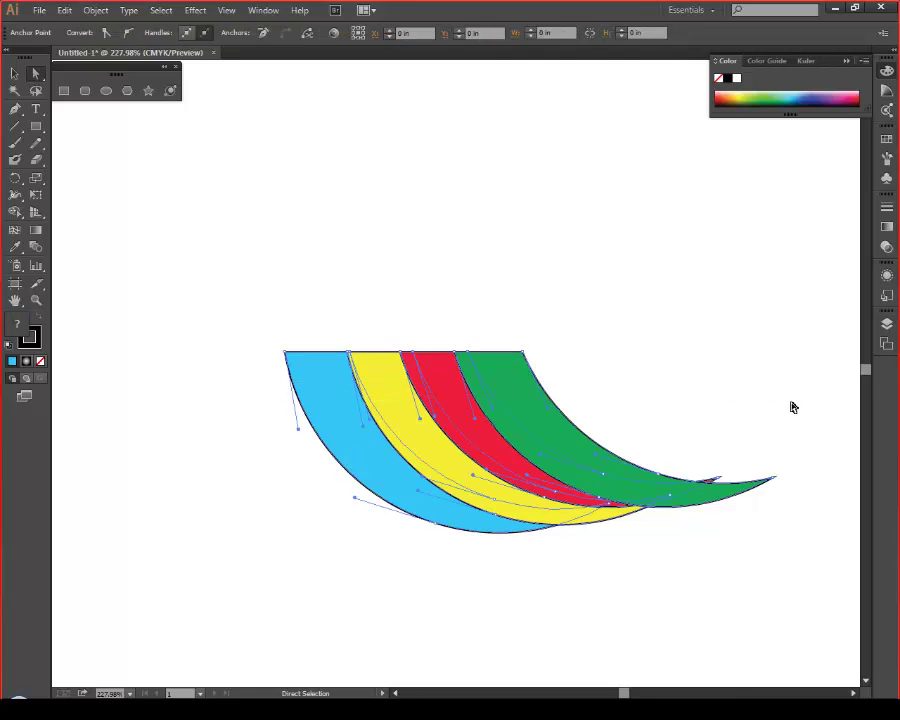
{"action": "left_click", "coordinate": [163, 197]}
{"action": "left_click_drag", "start_coordinate": [163, 197], "coordinate": [818, 648]}
{"action": "left_click", "coordinate": [177, 229]}
{"action": "key", "text": "v"}
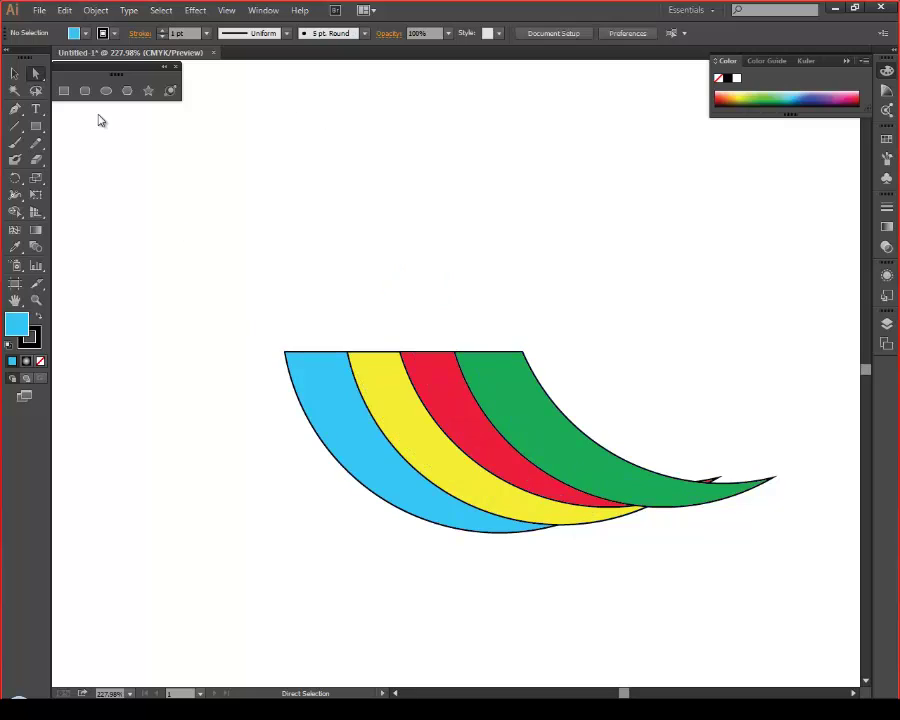
{"action": "left_click_drag", "start_coordinate": [205, 223], "coordinate": [765, 582]}
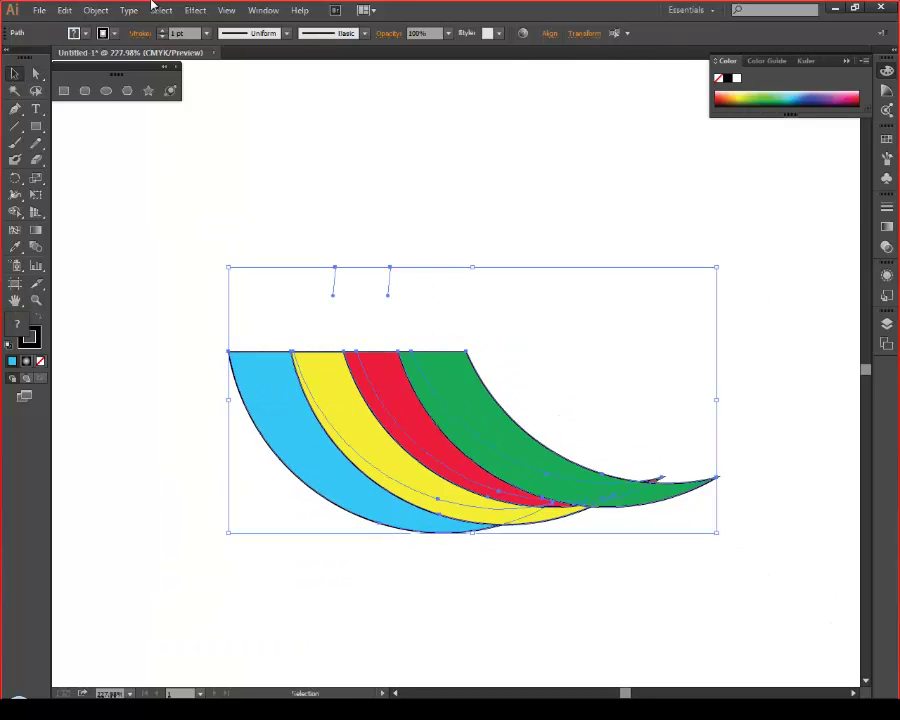
Set the stroke of all four coloured stripes to None, leaving only their fills
{"action": "left_click", "coordinate": [116, 37]}
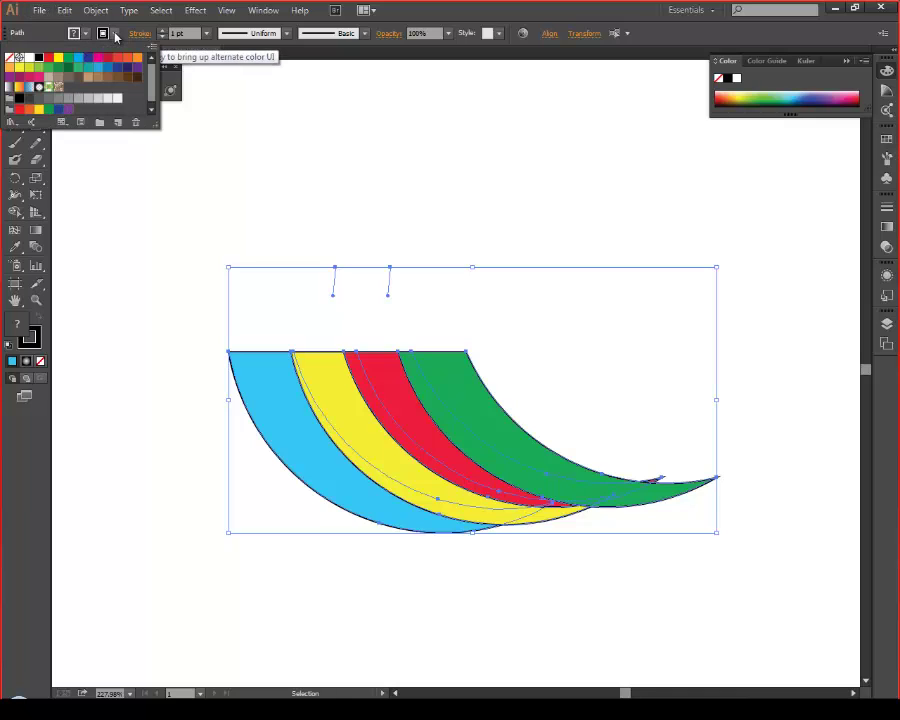
{"action": "left_click", "coordinate": [14, 58]}
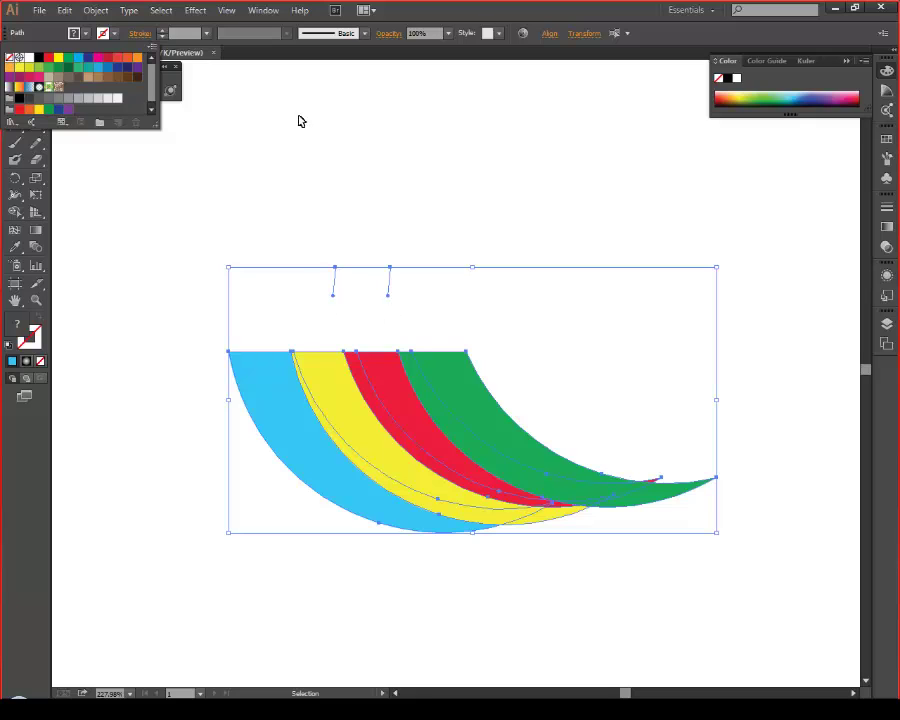
{"action": "left_click", "coordinate": [330, 192]}
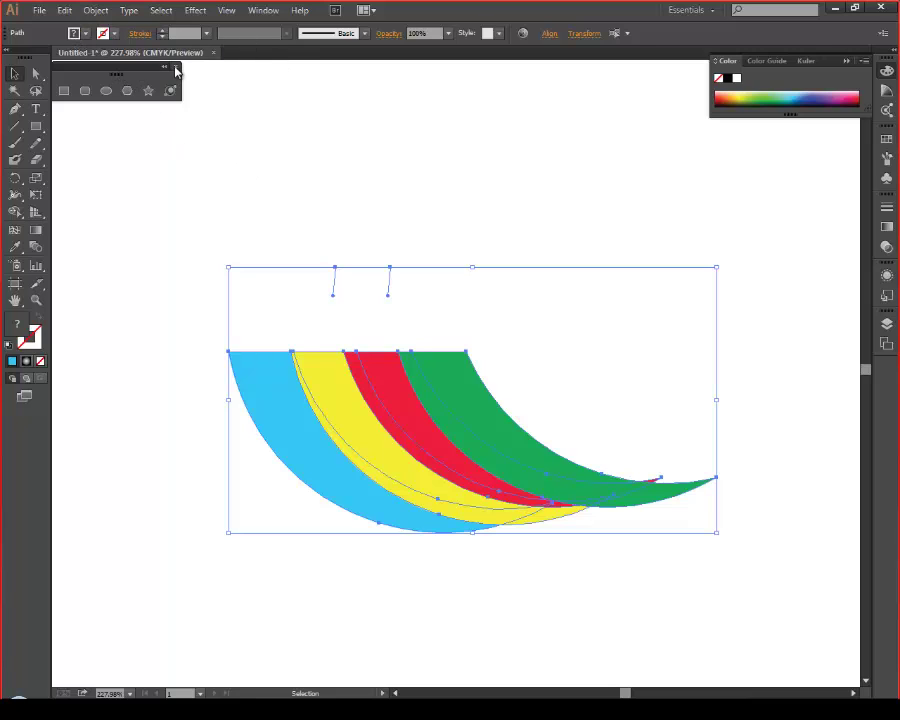
{"action": "left_click", "coordinate": [176, 67]}
{"action": "left_click", "coordinate": [361, 173]}
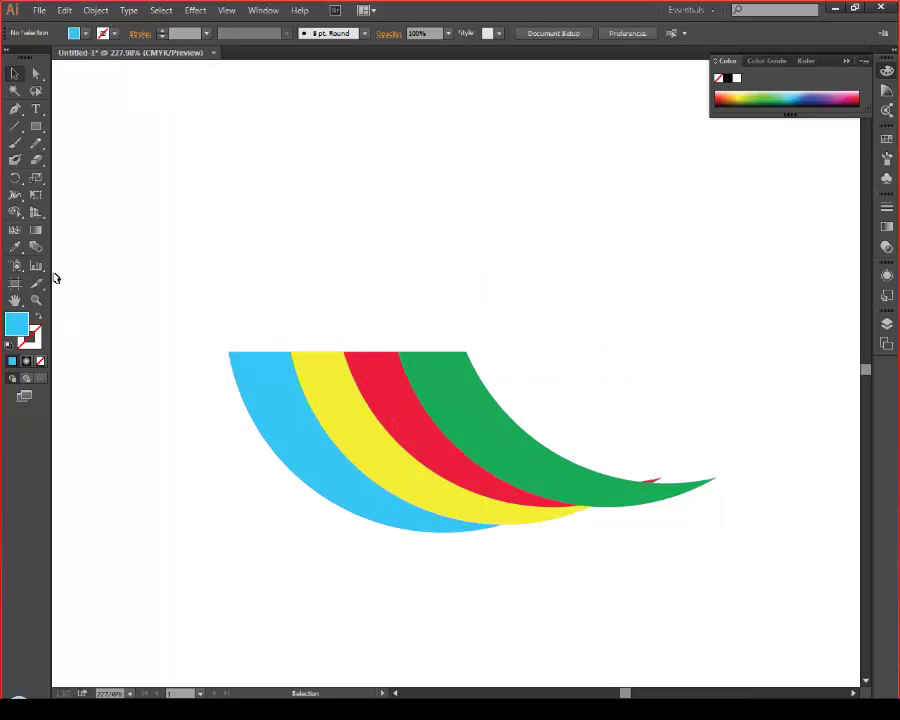
{"action": "left_click_drag", "start_coordinate": [157, 301], "coordinate": [791, 609]}
{"action": "key", "text": "a"}
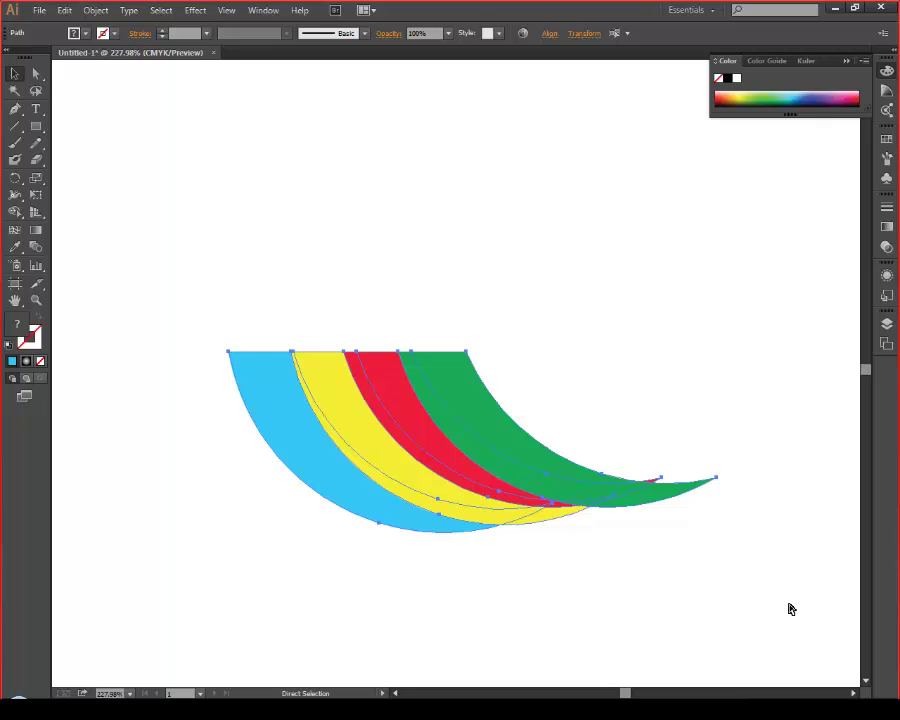
{"action": "key", "text": "v"}
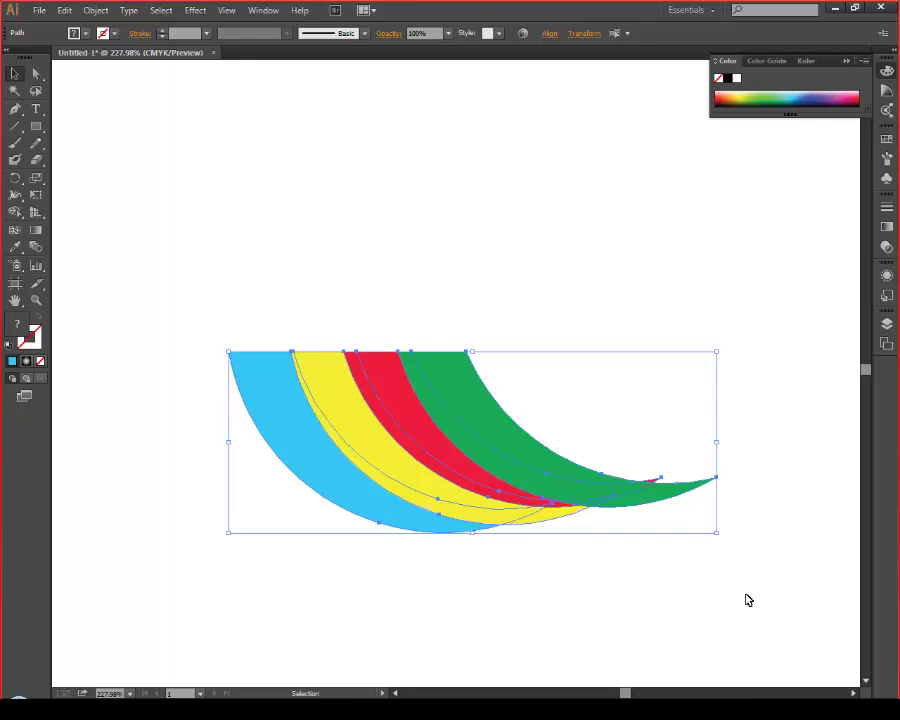
{"action": "left_click", "coordinate": [444, 228]}
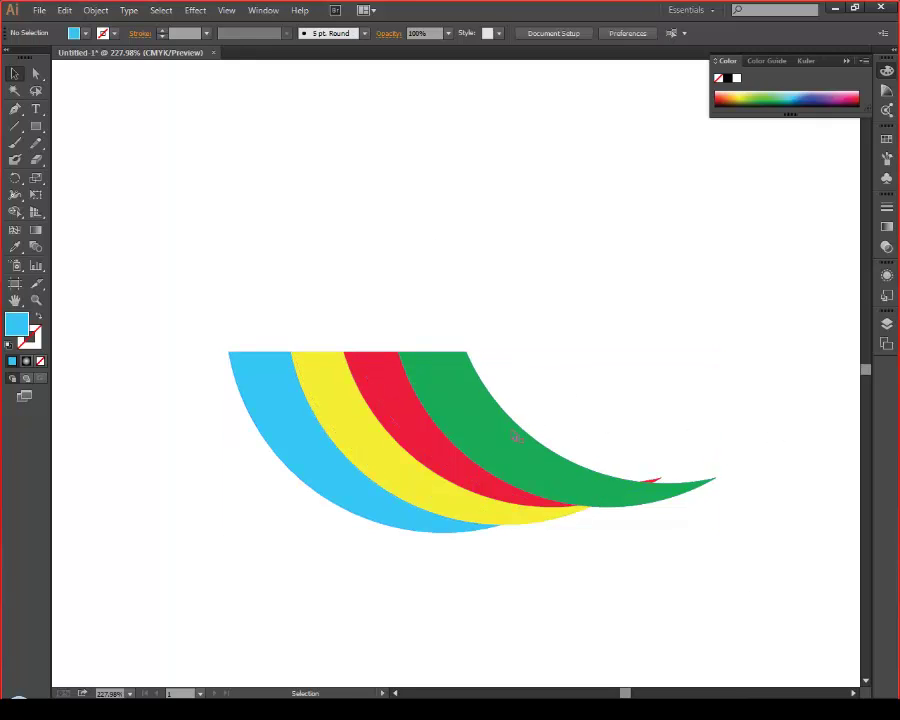
{"action": "left_click", "coordinate": [392, 393]}
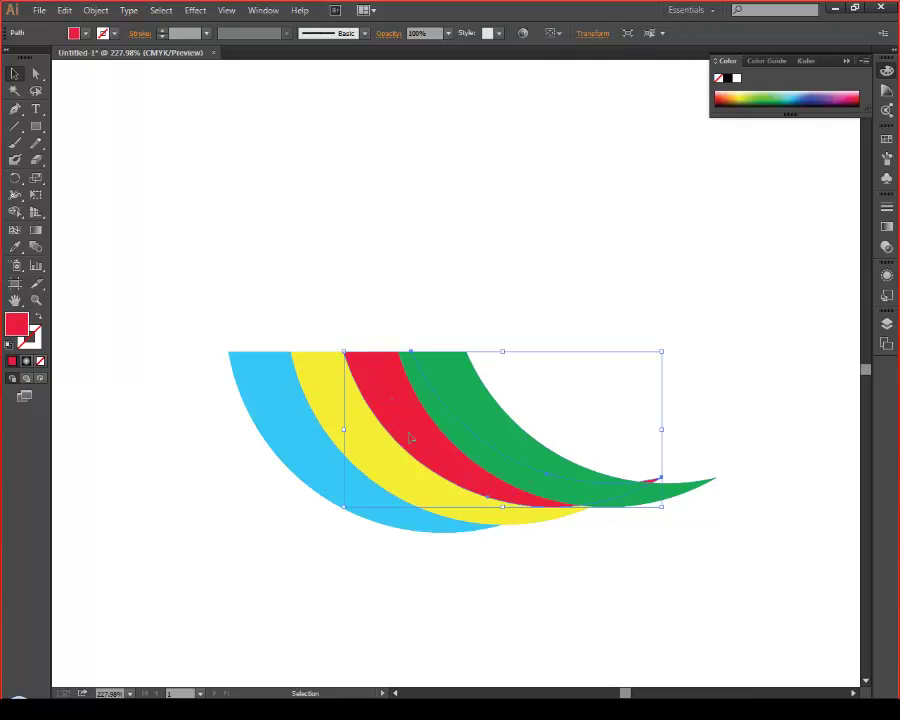
{"action": "left_click", "coordinate": [538, 239]}
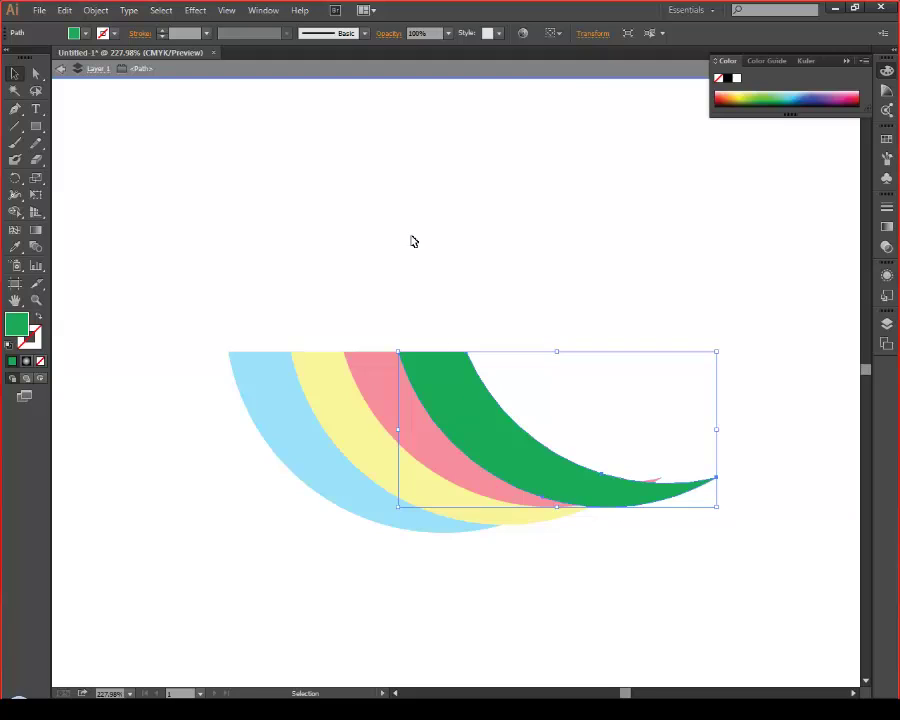
{"action": "left_click", "coordinate": [344, 279]}
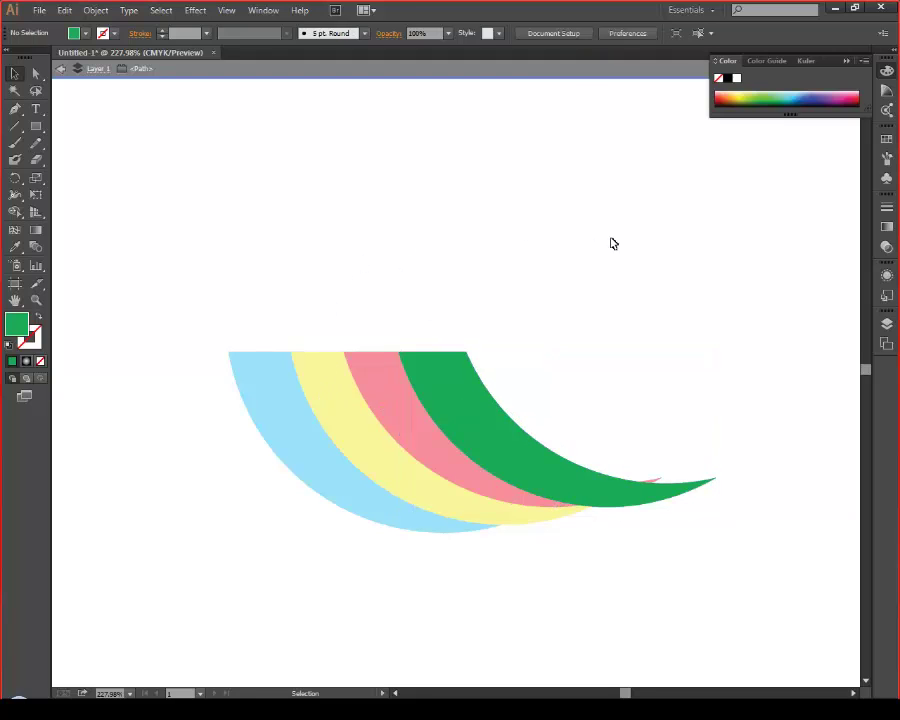
{"action": "key", "text": "Escape"}
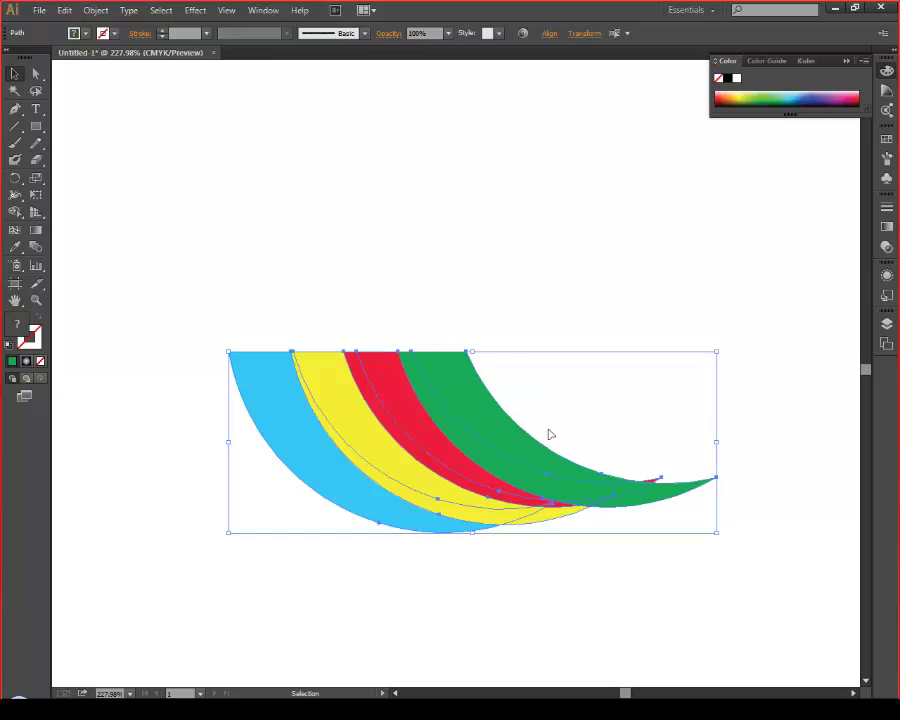
{"action": "left_click", "coordinate": [433, 302]}
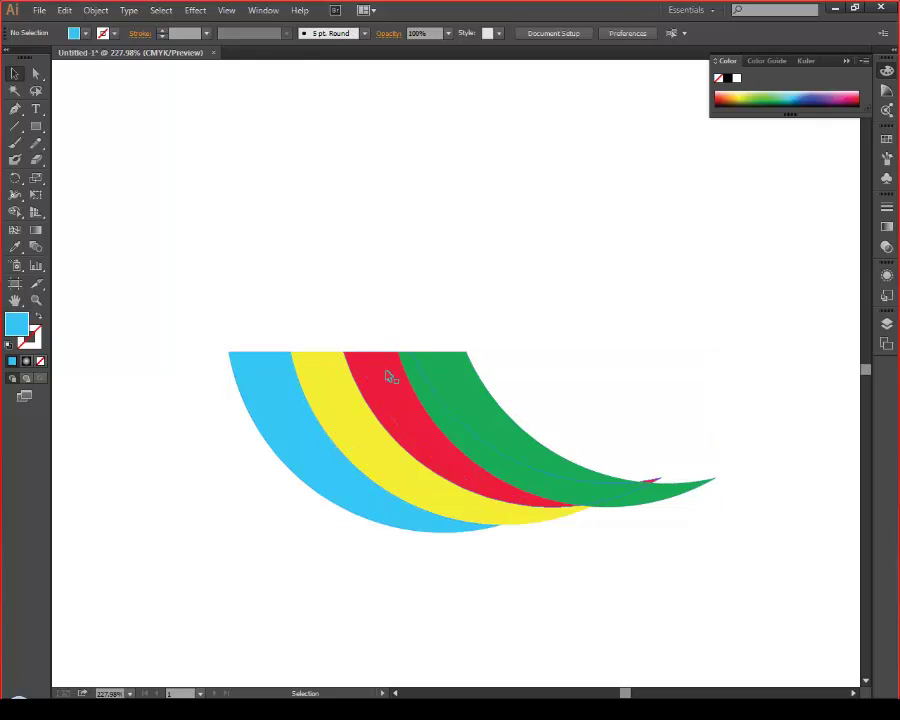
Lift the red arc out, erase its thin right tip, and drop it back between yellow and green
{"action": "left_click_drag", "start_coordinate": [402, 384], "coordinate": [360, 208]}
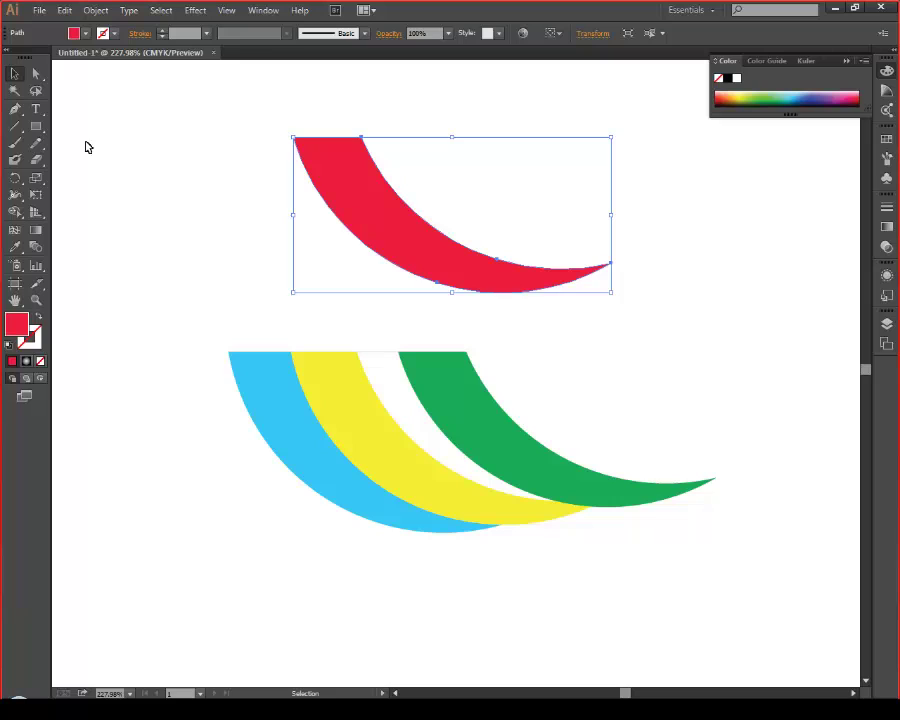
{"action": "left_click", "coordinate": [36, 160]}
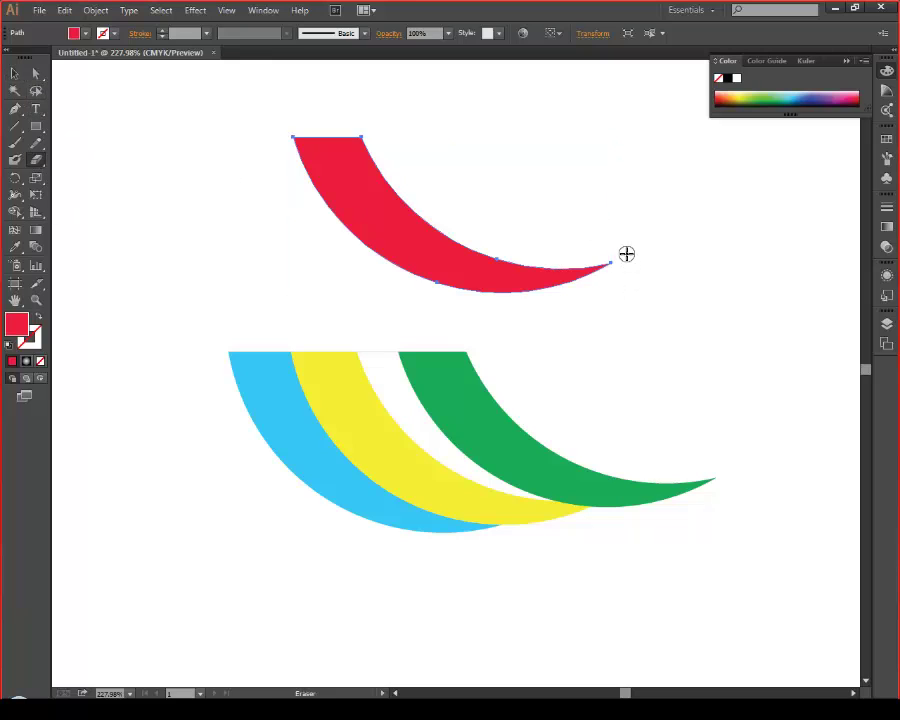
{"action": "left_click_drag", "start_coordinate": [612, 261], "coordinate": [597, 273]}
{"action": "mouse_move", "coordinate": [552, 301]}
{"action": "left_mouse_down"}
{"action": "mouse_move", "coordinate": [577, 263]}
{"action": "mouse_move", "coordinate": [563, 262]}
{"action": "left_mouse_up"}
{"action": "left_click", "coordinate": [37, 75]}
{"action": "left_click_drag", "start_coordinate": [368, 208], "coordinate": [416, 426]}
{"action": "left_click", "coordinate": [644, 313]}
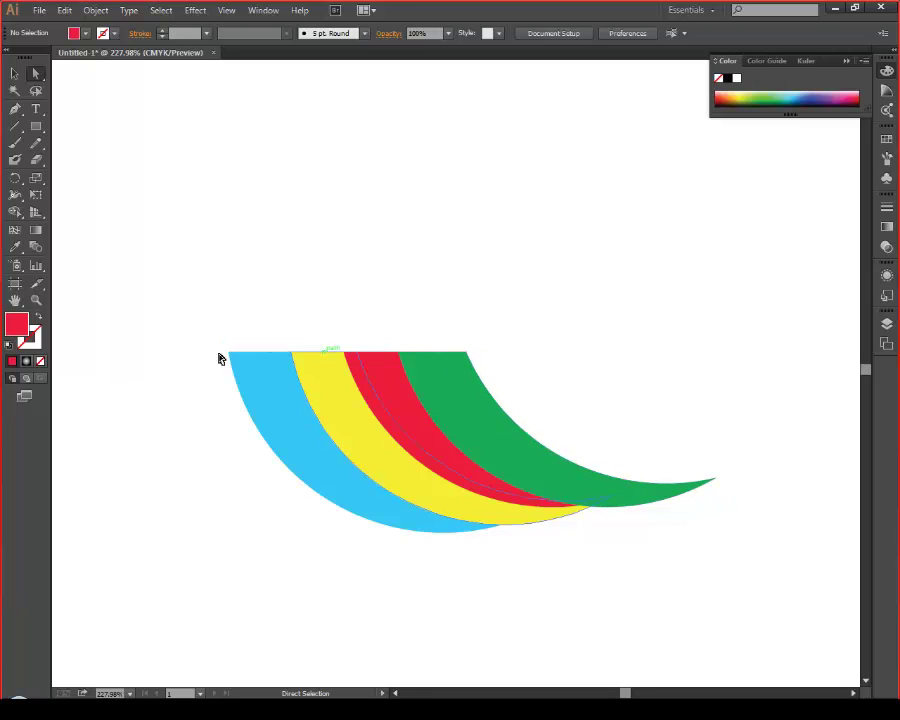
Shift the four arcs down and left, then rotate them a few degrees
{"action": "left_click_drag", "start_coordinate": [82, 305], "coordinate": [820, 577]}
{"action": "left_click_drag", "start_coordinate": [421, 440], "coordinate": [396, 497]}
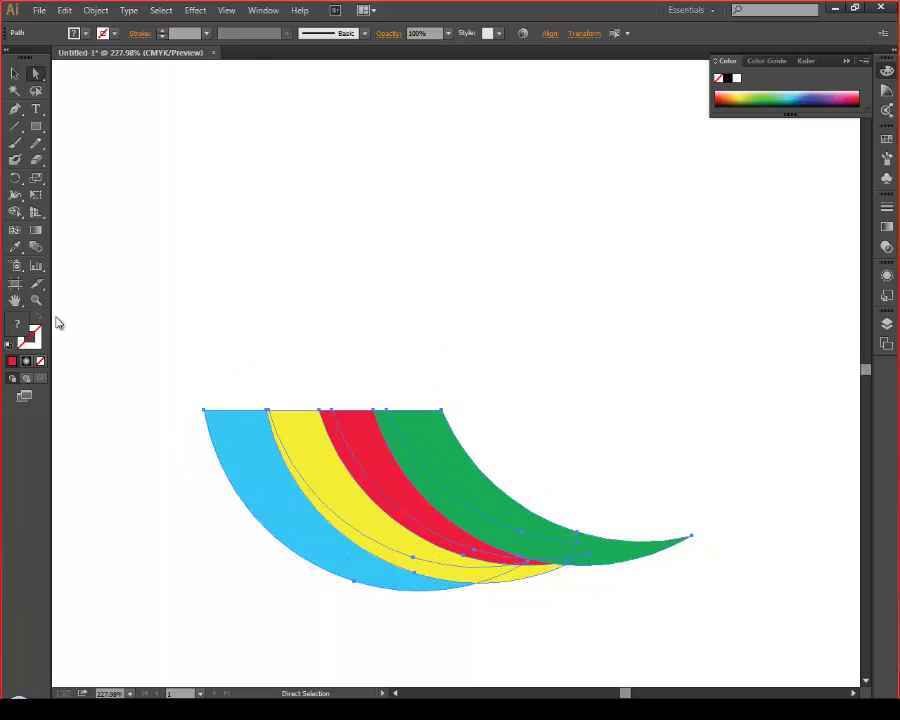
{"action": "left_click", "coordinate": [15, 178]}
{"action": "mouse_move", "coordinate": [298, 515]}
{"action": "left_mouse_down"}
{"action": "mouse_move", "coordinate": [389, 578]}
{"action": "mouse_move", "coordinate": [512, 370]}
{"action": "mouse_move", "coordinate": [587, 492]}
{"action": "mouse_move", "coordinate": [540, 581]}
{"action": "mouse_move", "coordinate": [401, 559]}
{"action": "mouse_move", "coordinate": [492, 538]}
{"action": "mouse_move", "coordinate": [493, 463]}
{"action": "mouse_move", "coordinate": [398, 474]}
{"action": "mouse_move", "coordinate": [384, 516]}
{"action": "mouse_move", "coordinate": [394, 520]}
{"action": "mouse_move", "coordinate": [410, 466]}
{"action": "mouse_move", "coordinate": [402, 476]}
{"action": "left_mouse_up"}
{"action": "left_click", "coordinate": [568, 343]}
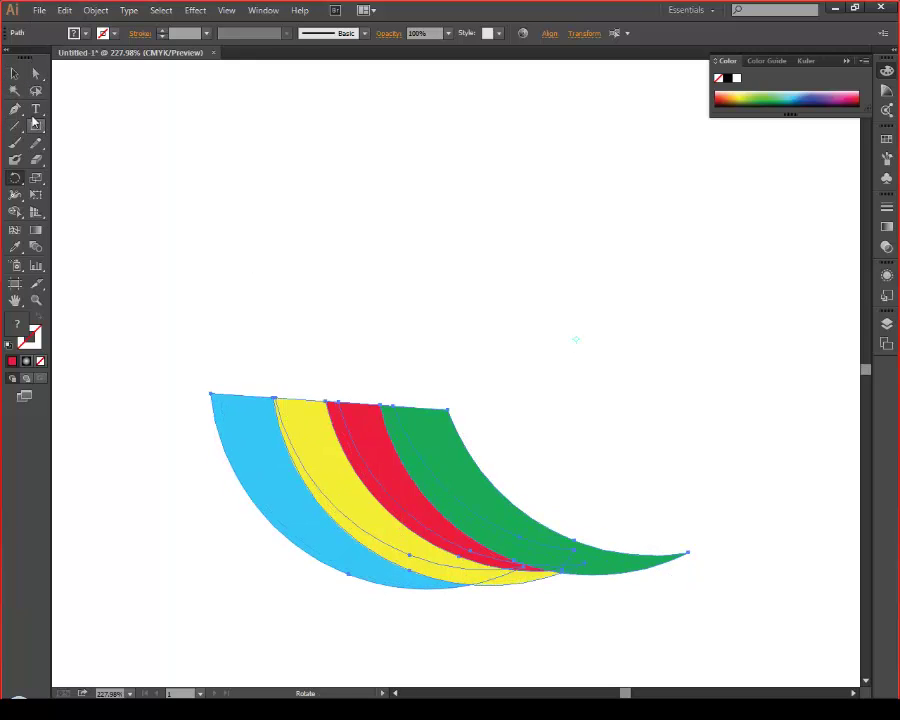
{"action": "left_click", "coordinate": [35, 108]}
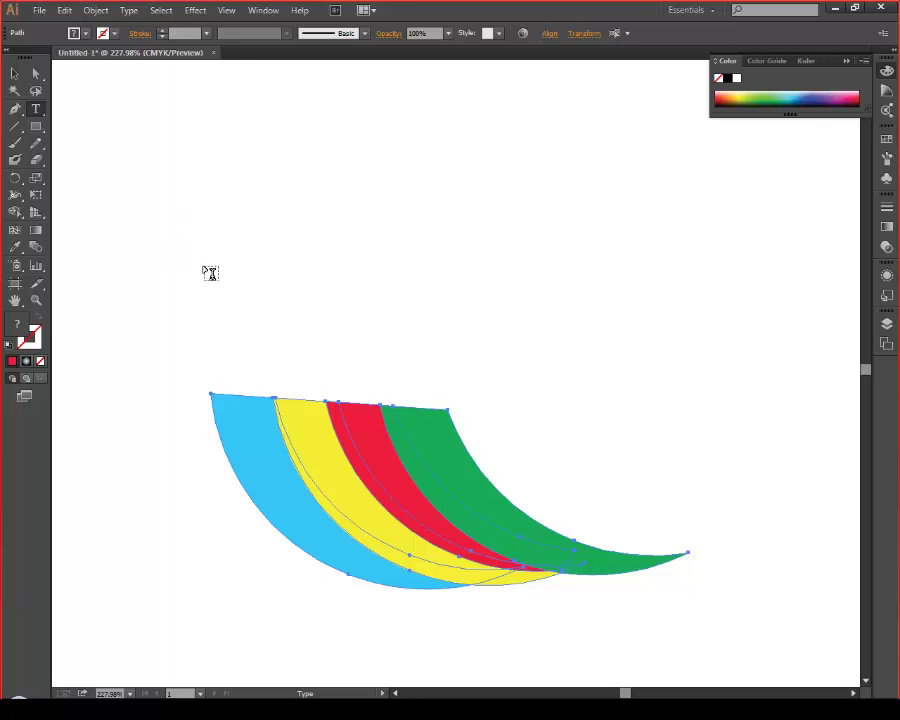
Draw a text frame above the fan and type 'PC-Techsmart' into it
{"action": "left_click_drag", "start_coordinate": [203, 264], "coordinate": [704, 409]}
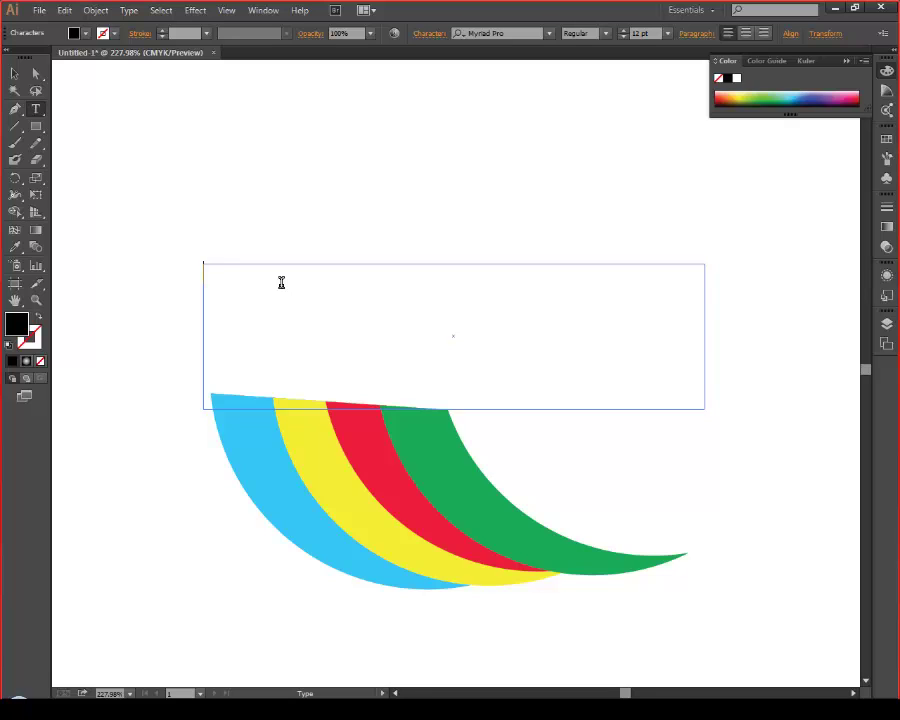
{"action": "type", "text": "cm"}
{"action": "key", "text": "BackSpace"}
{"action": "type", "text": "smart"}
{"action": "left_click", "coordinate": [14, 73]}
Nudge the PC-Techsmart text frame slightly up and to the right
{"action": "left_click", "coordinate": [330, 309]}
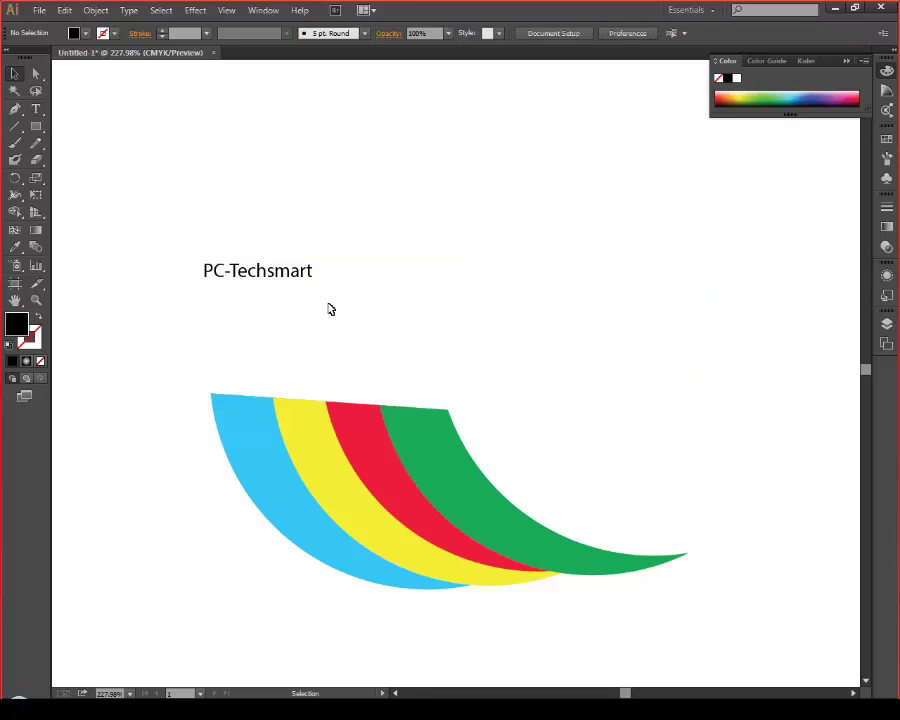
{"action": "left_click_drag", "start_coordinate": [292, 276], "coordinate": [332, 237]}
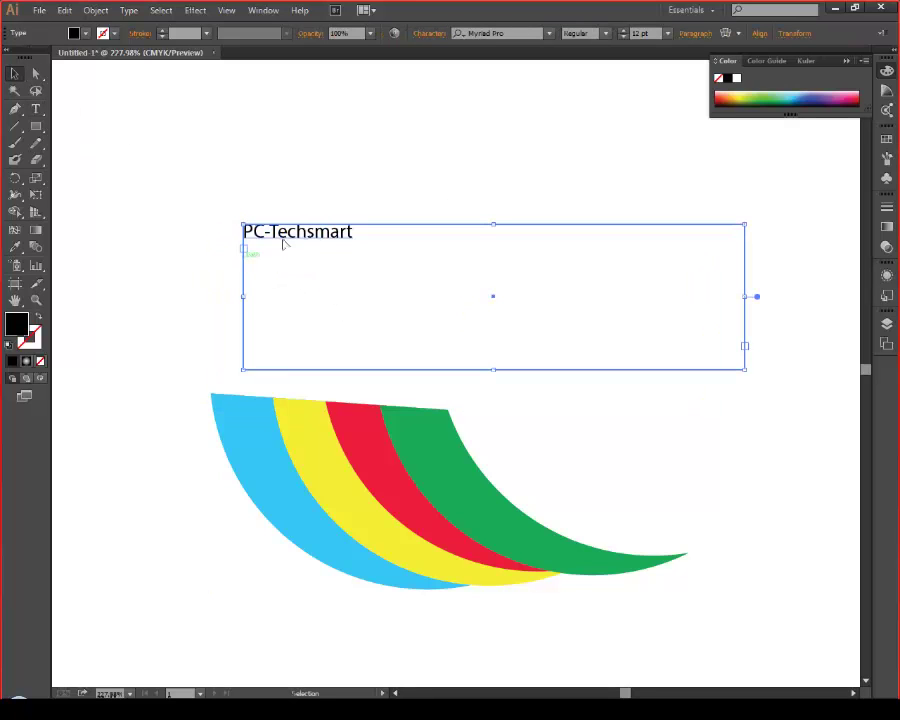
{"action": "mouse_move", "coordinate": [354, 295]}
{"action": "left_mouse_down"}
{"action": "mouse_move", "coordinate": [426, 425]}
{"action": "mouse_move", "coordinate": [364, 321]}
{"action": "left_mouse_up"}
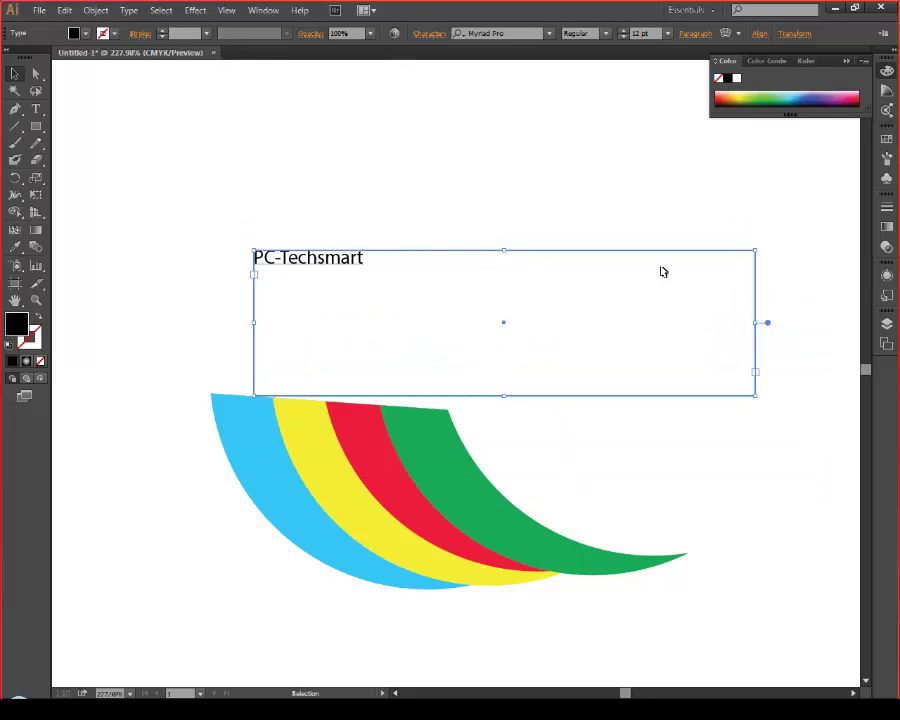
Set the title to 36 pt Quartz and move it down and right over the arcs
{"action": "left_click", "coordinate": [667, 33]}
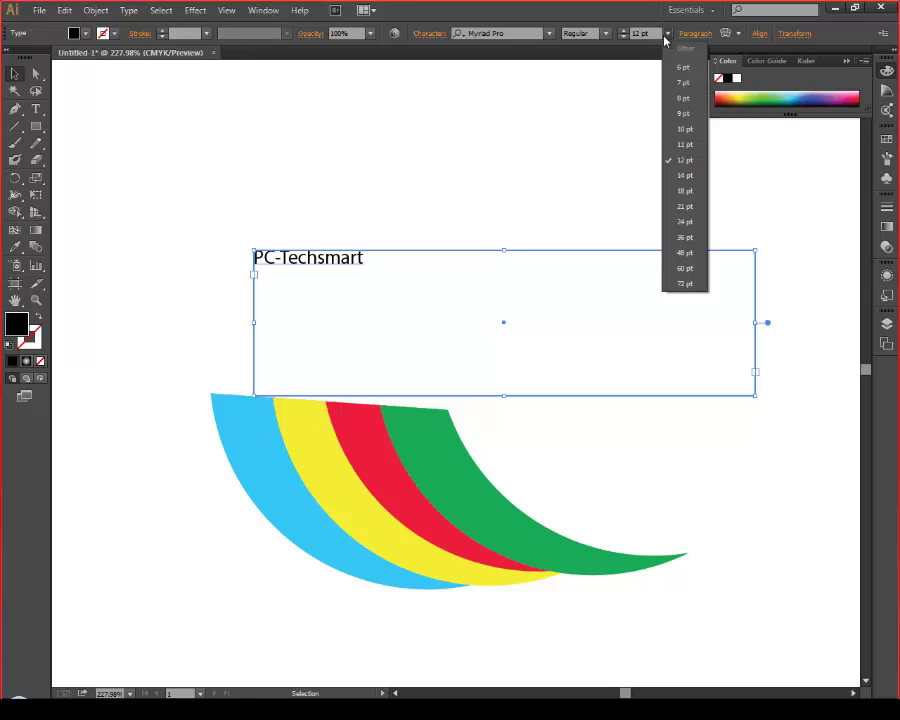
{"action": "left_click", "coordinate": [695, 237]}
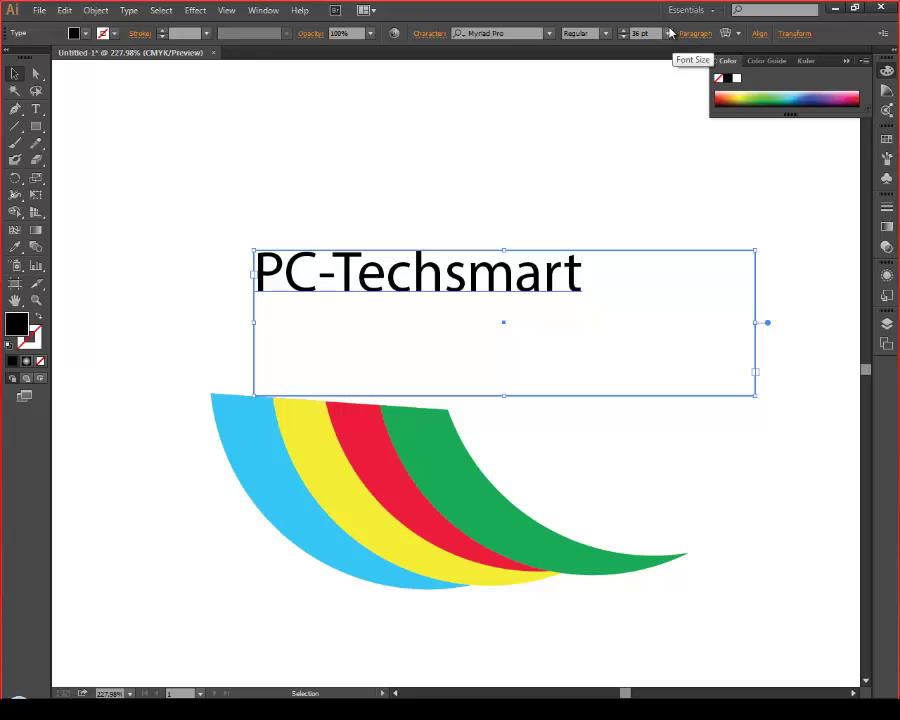
{"action": "left_click", "coordinate": [549, 33]}
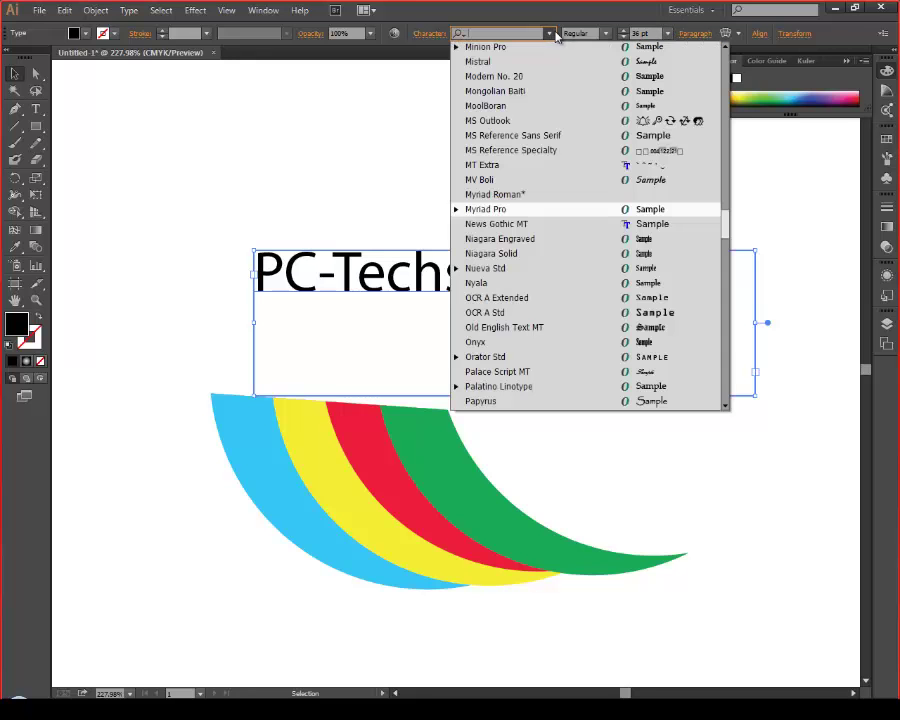
{"action": "scroll", "coordinate": [589, 256], "scroll_direction": "down", "scroll_amount": 8}
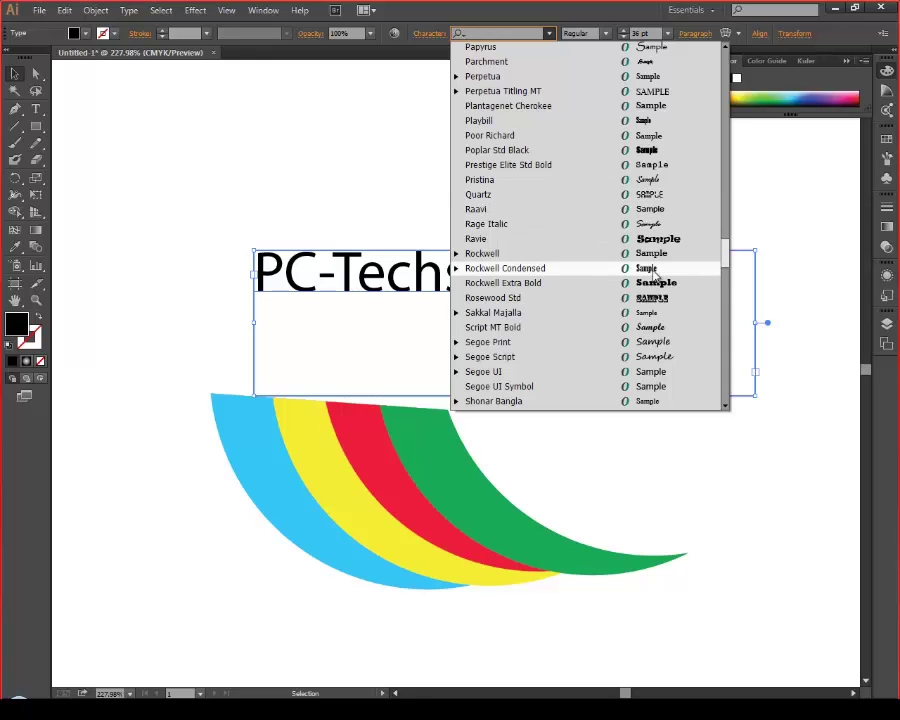
{"action": "left_click", "coordinate": [480, 194]}
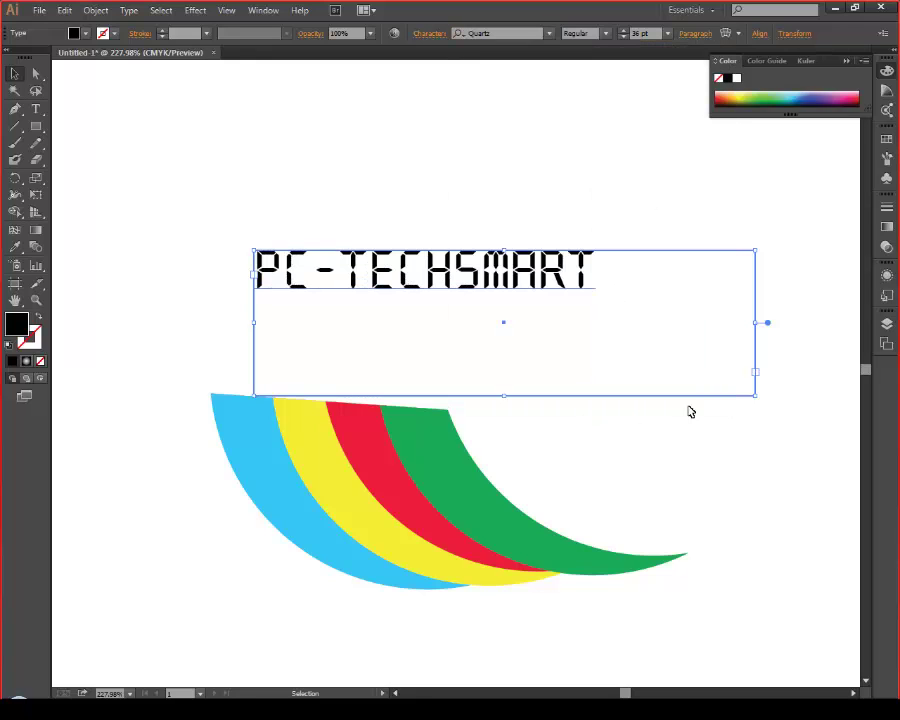
{"action": "left_click_drag", "start_coordinate": [517, 284], "coordinate": [592, 340]}
Try a few slight rotations of the PC-TECHSMART text box
{"action": "left_click", "coordinate": [15, 180]}
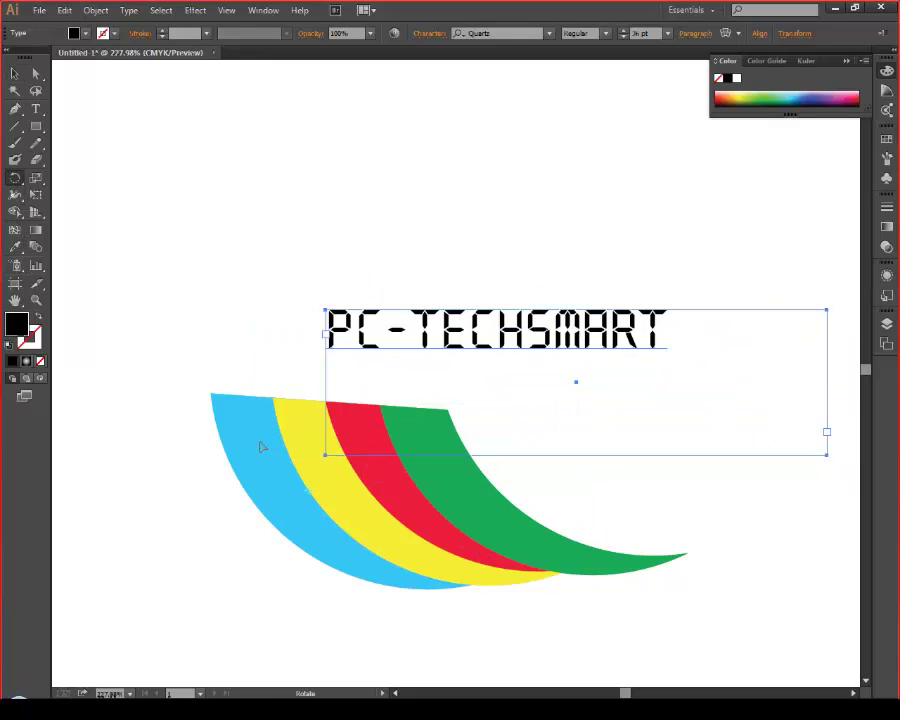
{"action": "mouse_move", "coordinate": [261, 446]}
{"action": "left_mouse_down"}
{"action": "mouse_move", "coordinate": [262, 461]}
{"action": "mouse_move", "coordinate": [273, 444]}
{"action": "mouse_move", "coordinate": [265, 449]}
{"action": "left_mouse_up"}
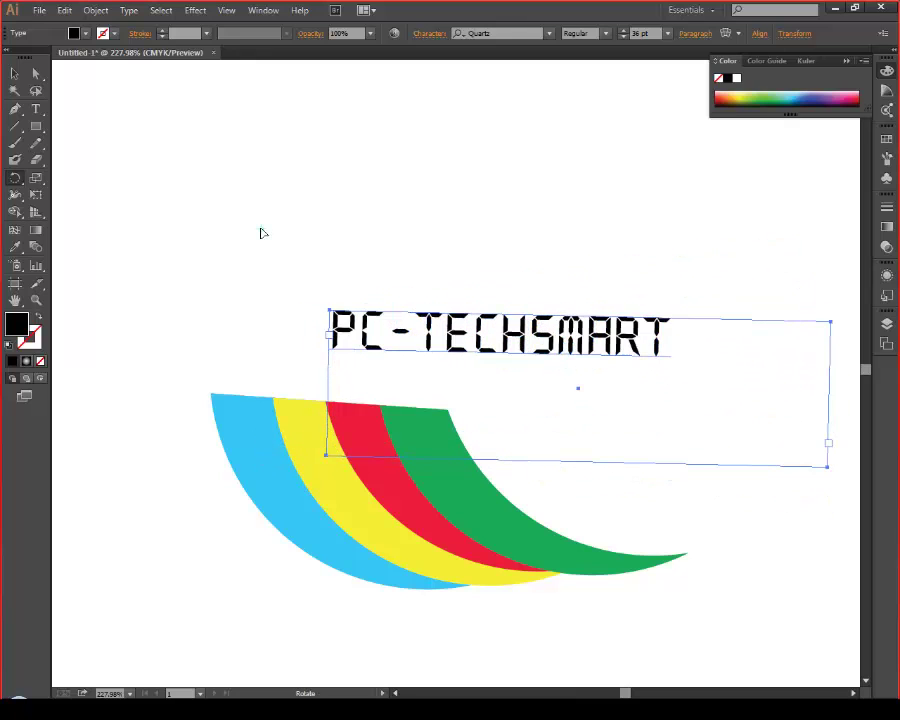
{"action": "mouse_move", "coordinate": [333, 343]}
{"action": "left_mouse_down"}
{"action": "mouse_move", "coordinate": [342, 354]}
{"action": "mouse_move", "coordinate": [334, 340]}
{"action": "left_mouse_up"}
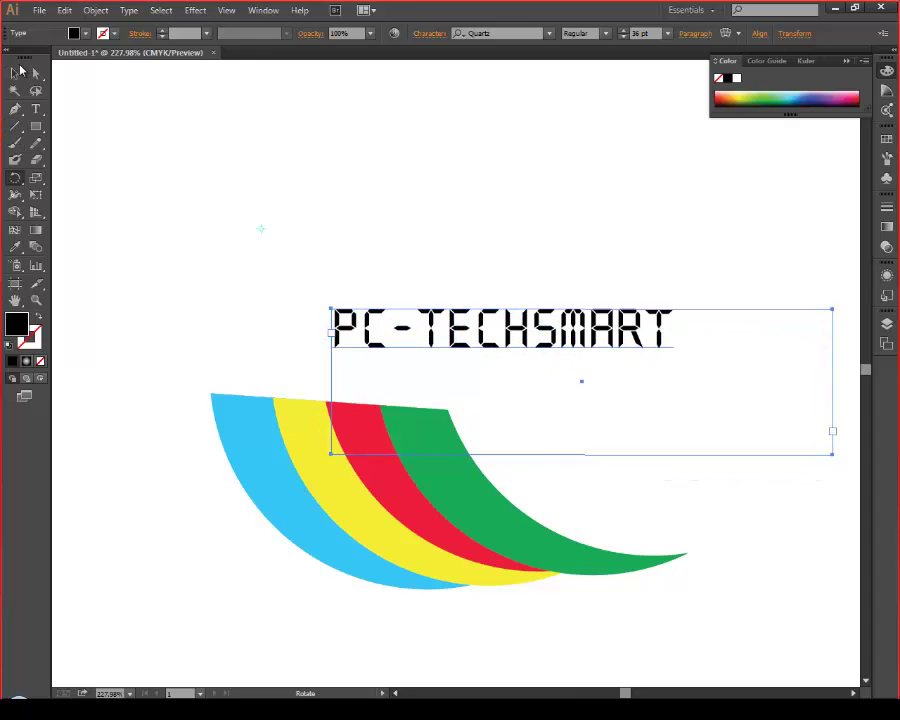
Drag the text frame's corner in so it fits snugly around PC-TECHSMART
{"action": "left_click", "coordinate": [22, 72]}
{"action": "left_click_drag", "start_coordinate": [116, 347], "coordinate": [733, 620]}
{"action": "left_click", "coordinate": [759, 450]}
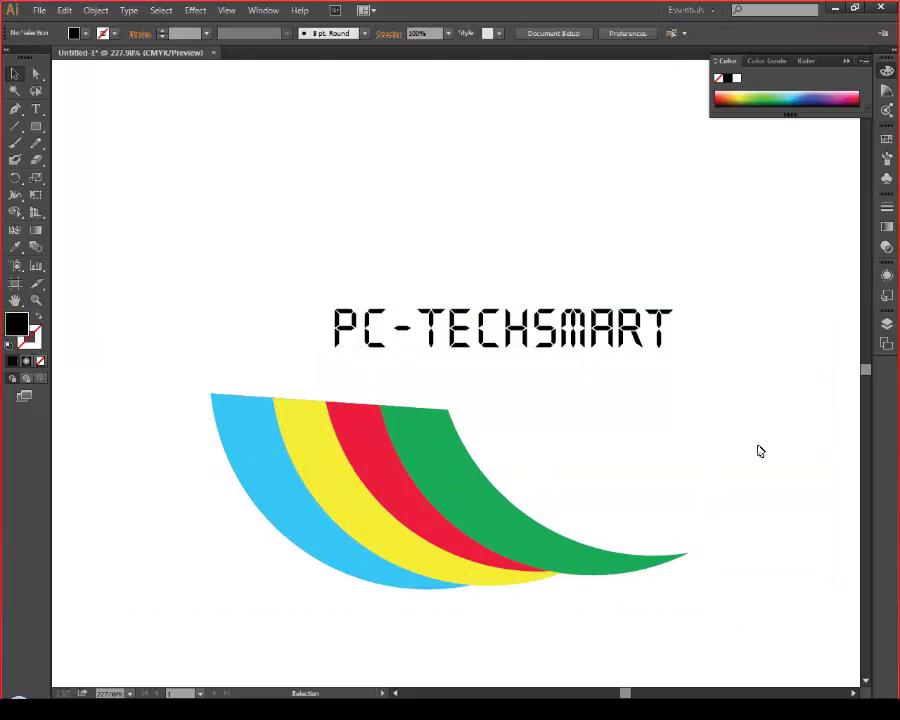
{"action": "left_click", "coordinate": [619, 342]}
{"action": "left_click_drag", "start_coordinate": [836, 458], "coordinate": [682, 355]}
{"action": "key", "text": "m"}
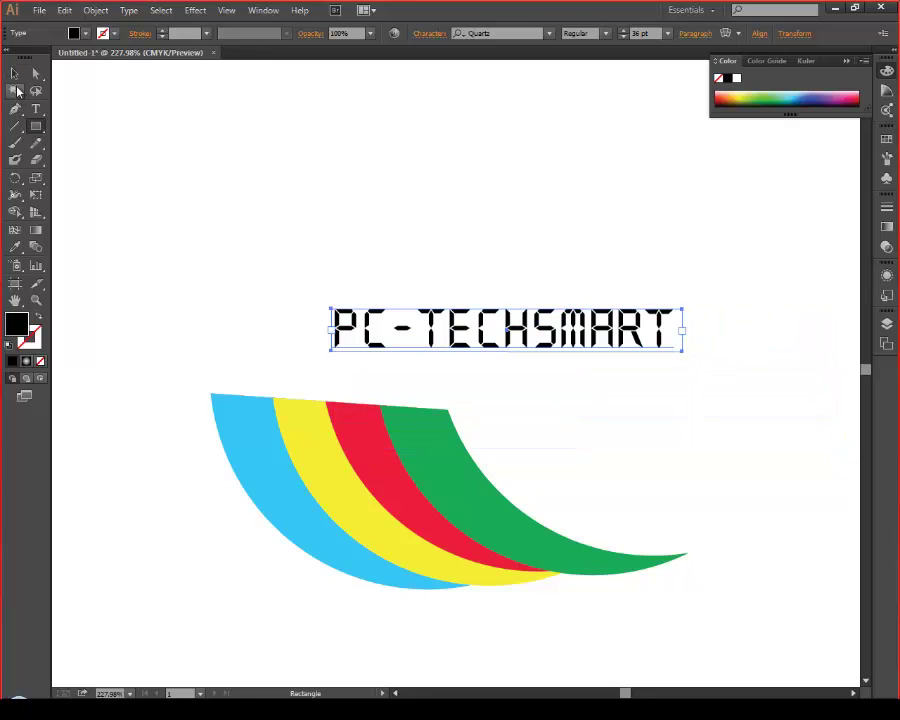
{"action": "left_click", "coordinate": [14, 73]}
Rotate the four arcs in small increments until their top edge runs horizontal
{"action": "left_click_drag", "start_coordinate": [165, 367], "coordinate": [760, 655]}
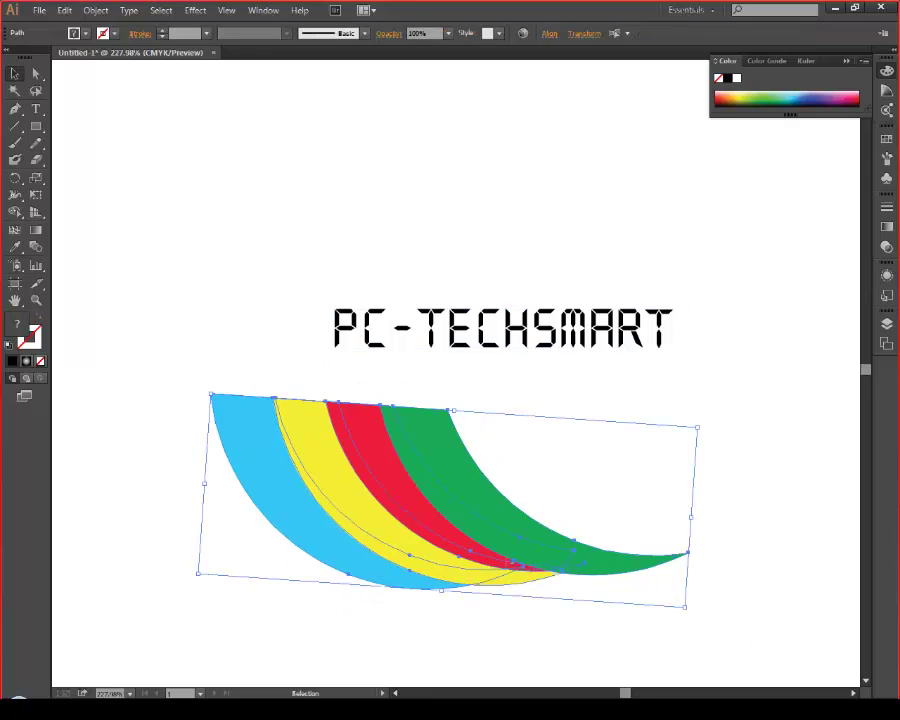
{"action": "left_click", "coordinate": [14, 177]}
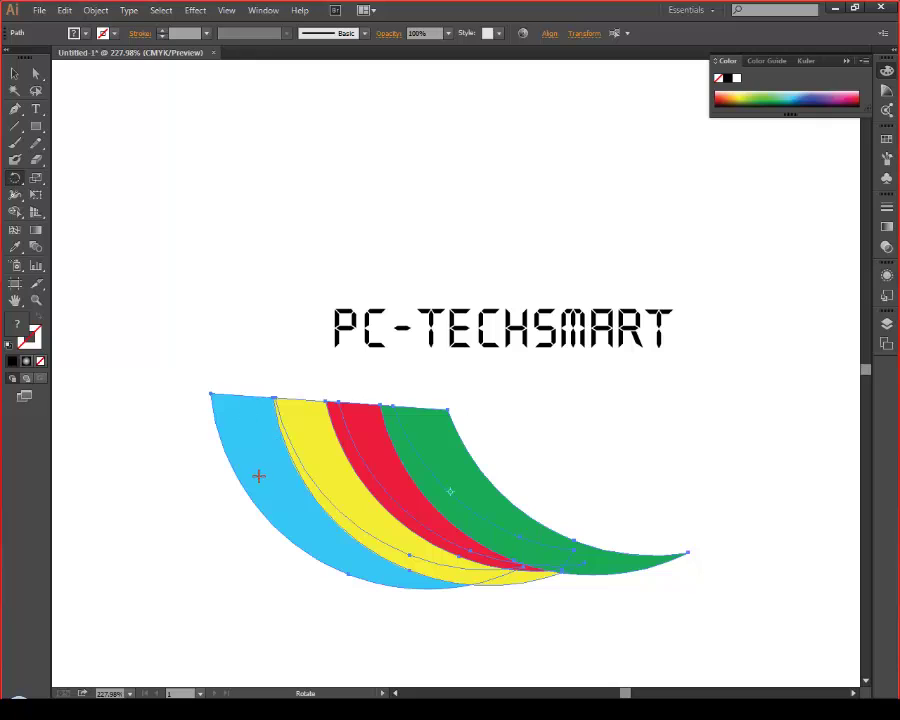
{"action": "left_click_drag", "start_coordinate": [257, 477], "coordinate": [263, 491]}
{"action": "left_click_drag", "start_coordinate": [241, 448], "coordinate": [271, 457]}
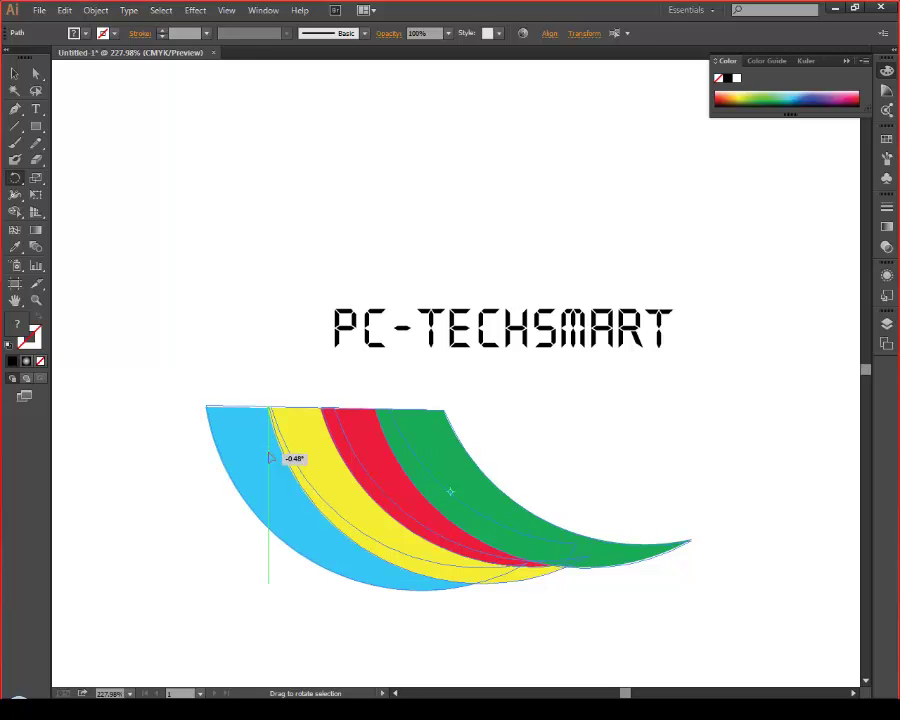
{"action": "left_click_drag", "start_coordinate": [271, 457], "coordinate": [270, 460]}
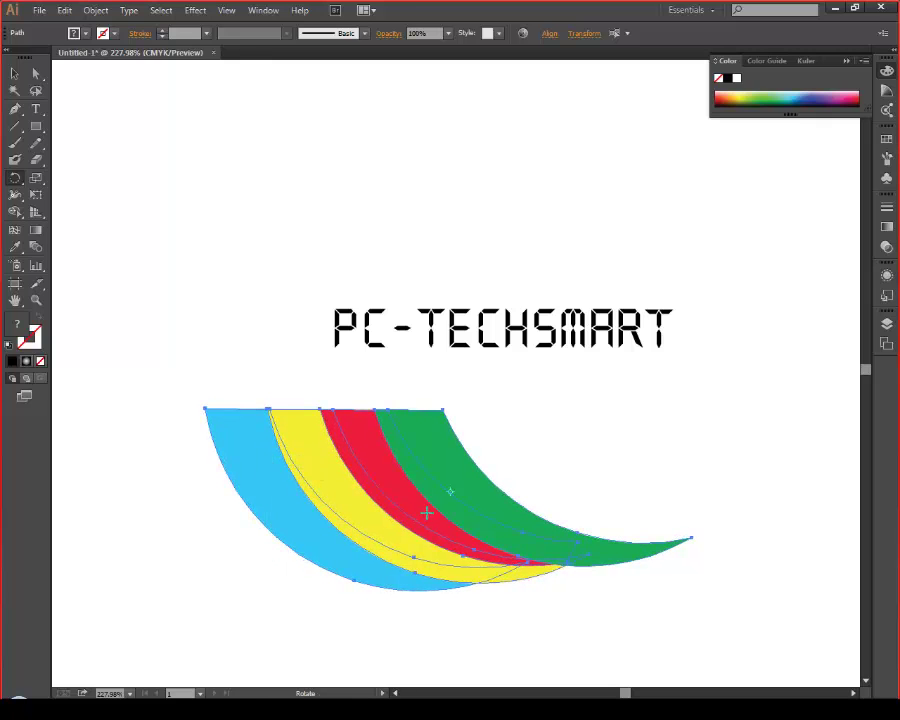
{"action": "left_click_drag", "start_coordinate": [323, 524], "coordinate": [313, 500]}
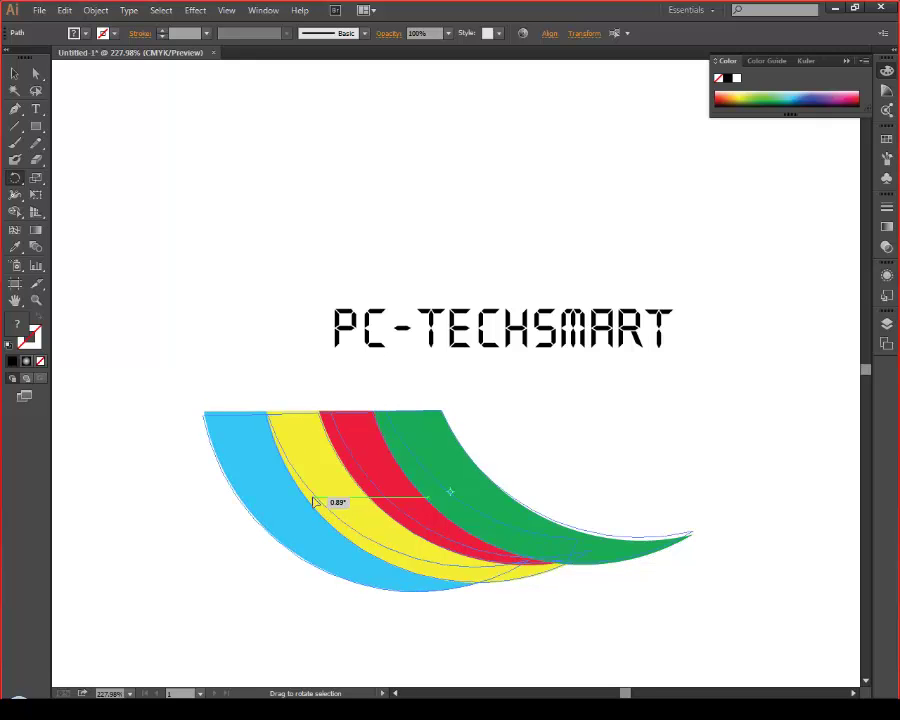
{"action": "left_click_drag", "start_coordinate": [314, 500], "coordinate": [281, 505]}
{"action": "left_click_drag", "start_coordinate": [241, 432], "coordinate": [241, 436]}
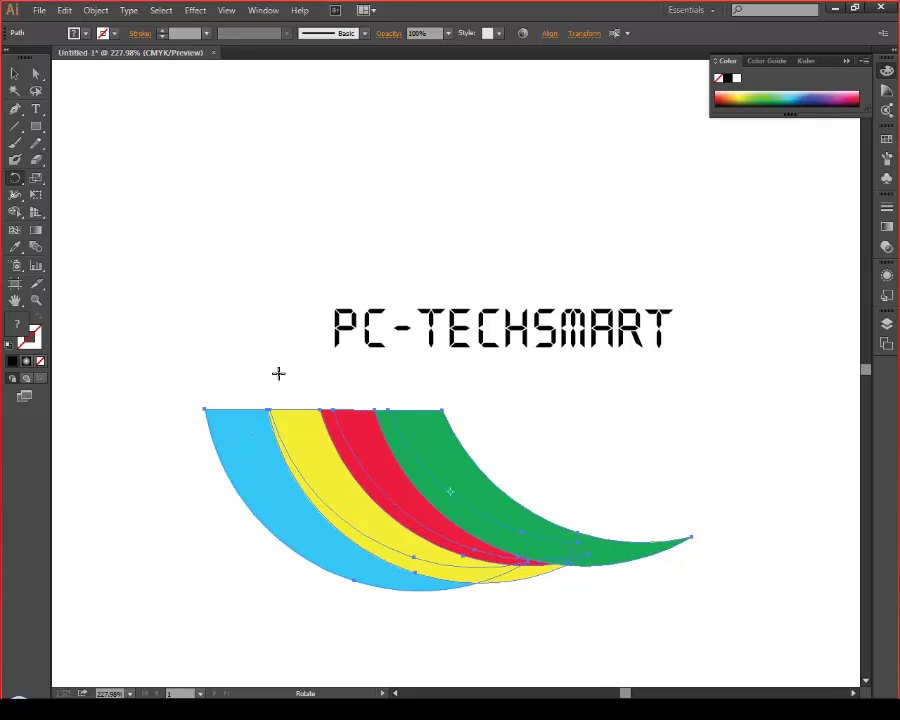
{"action": "left_click", "coordinate": [15, 73]}
{"action": "left_click_drag", "start_coordinate": [155, 328], "coordinate": [733, 631]}
Move the four arcs up so they sit directly beneath the PC-TECHSMART title
{"action": "left_click", "coordinate": [211, 368]}
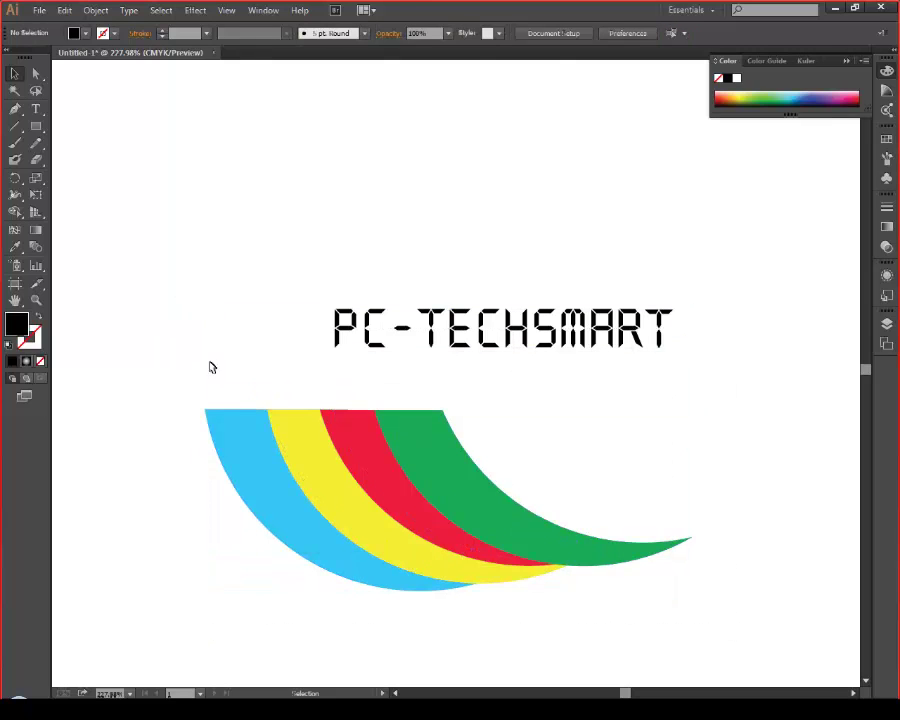
{"action": "left_click_drag", "start_coordinate": [155, 370], "coordinate": [777, 627]}
{"action": "left_click_drag", "start_coordinate": [408, 530], "coordinate": [443, 481]}
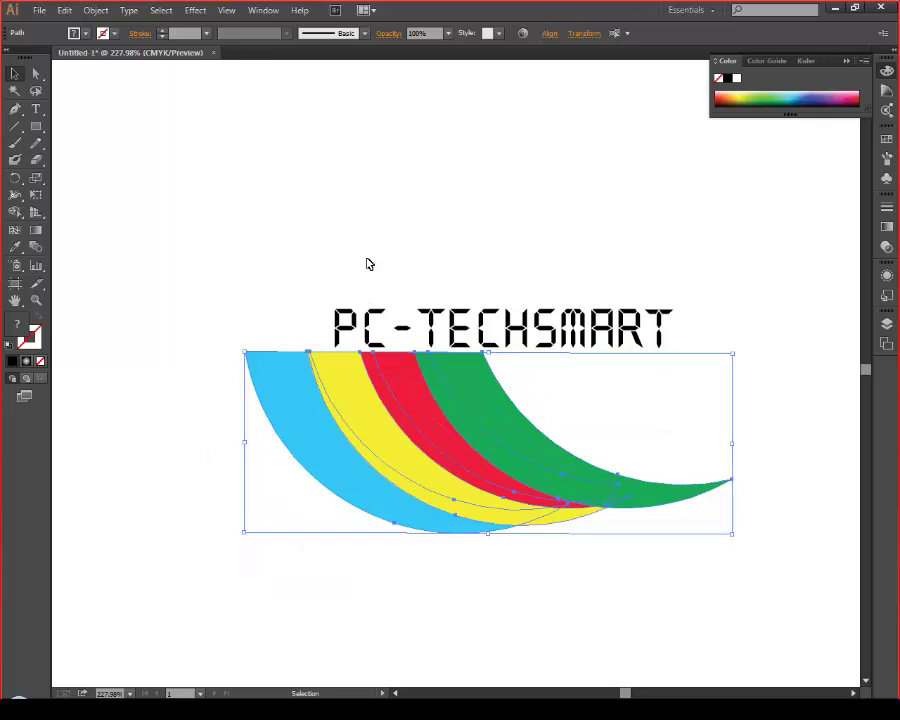
{"action": "left_click", "coordinate": [378, 245]}
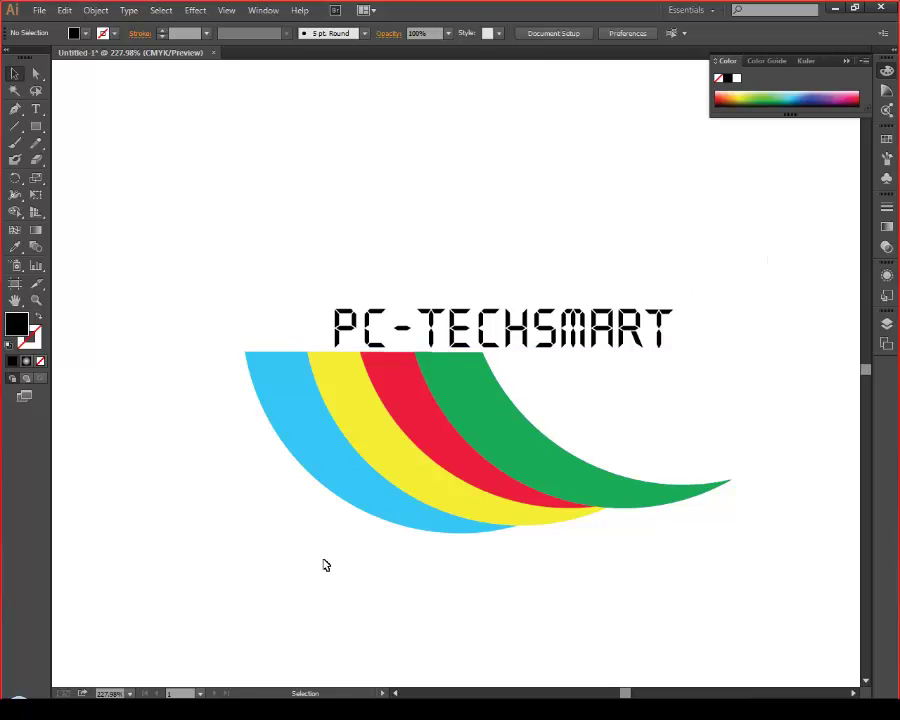
Draw a text area below the artwork, then discard it while still empty
{"action": "left_click", "coordinate": [36, 108]}
{"action": "left_click_drag", "start_coordinate": [244, 540], "coordinate": [726, 636]}
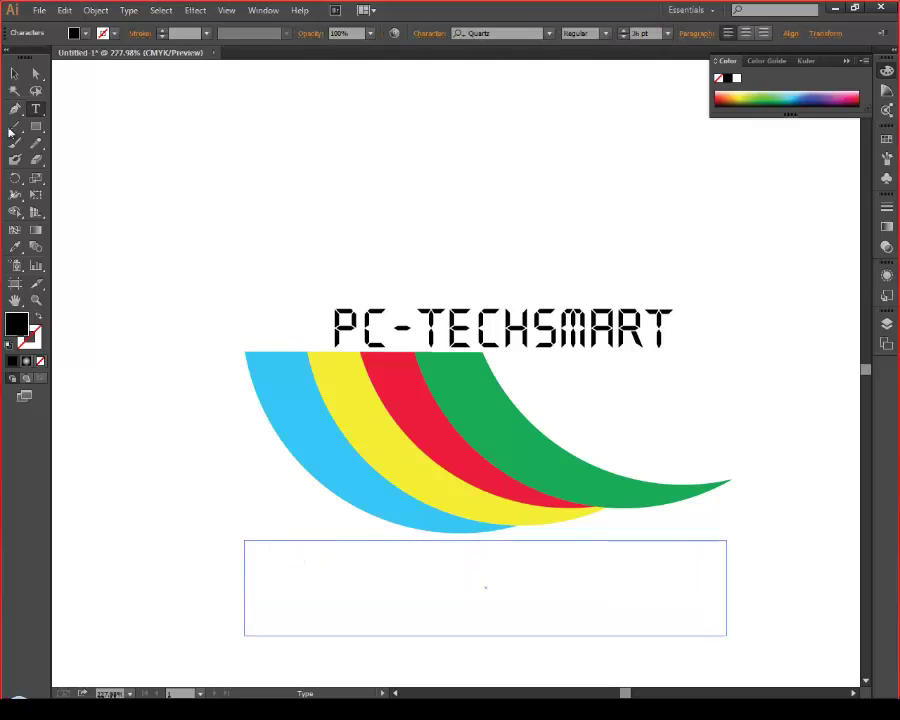
{"action": "left_click", "coordinate": [15, 73]}
{"action": "left_click", "coordinate": [168, 225]}
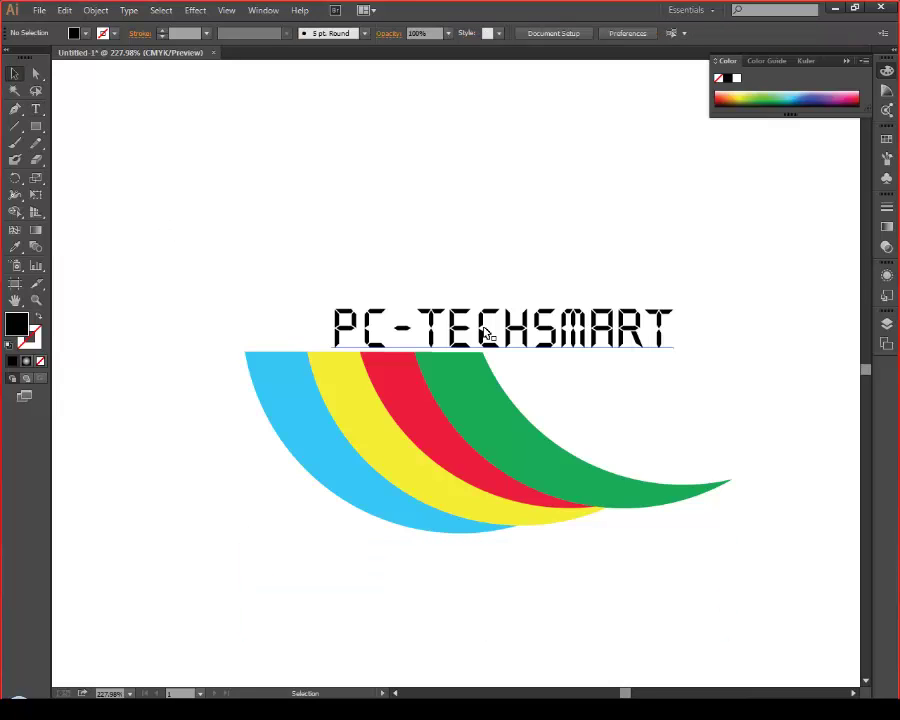